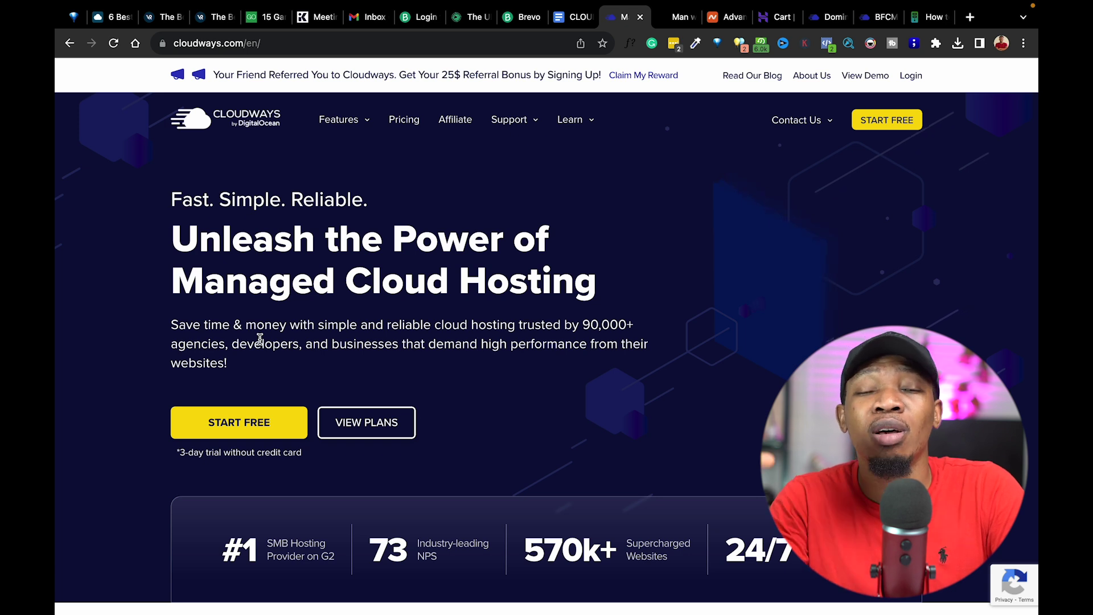
Bring up the pricing page and review the DigitalOcean plans at $14, $28, $54 and $99/month.
click(358, 427)
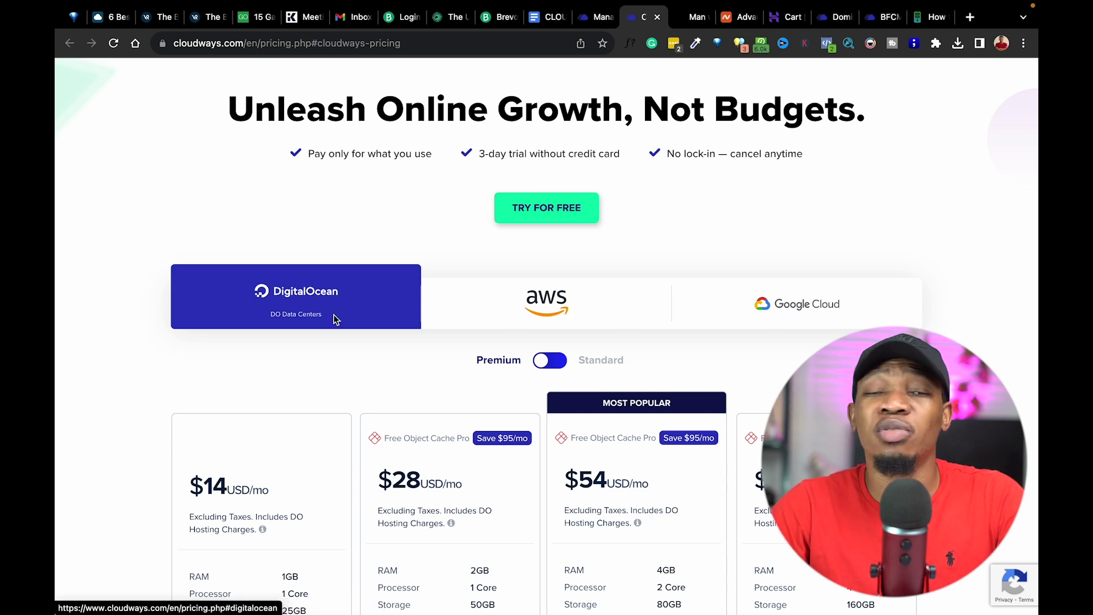
scroll(380, 326, down, 5)
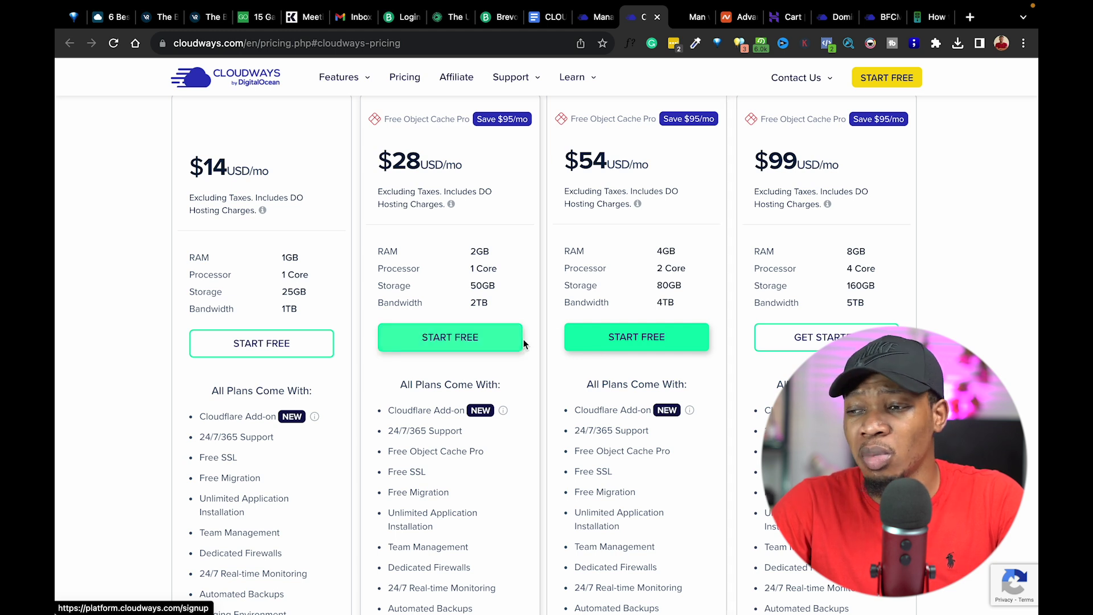
scroll(523, 344, down, 2)
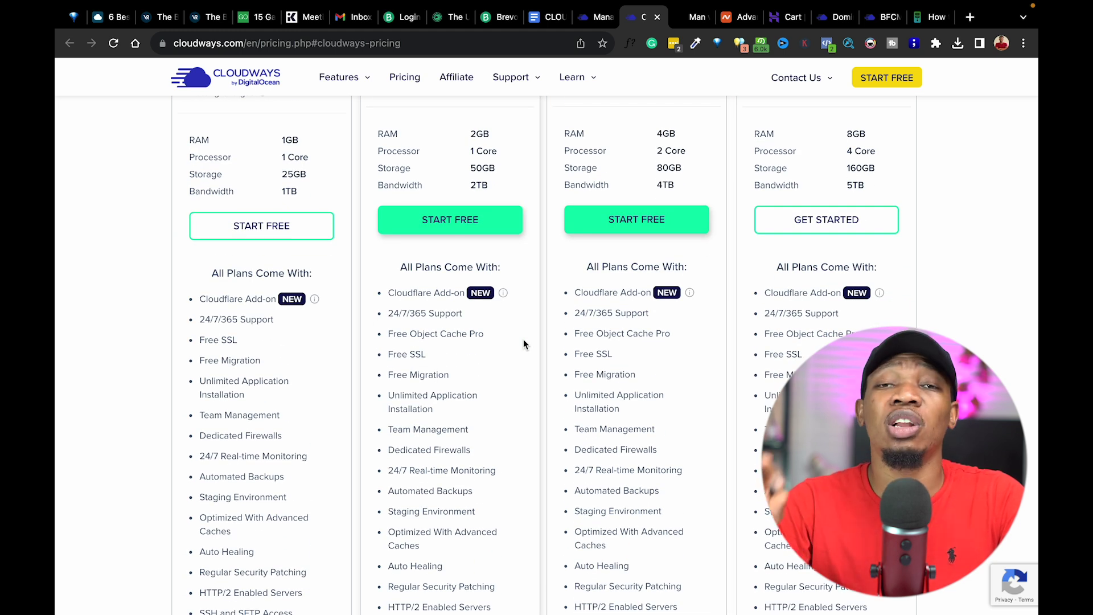
scroll(524, 344, down, 2)
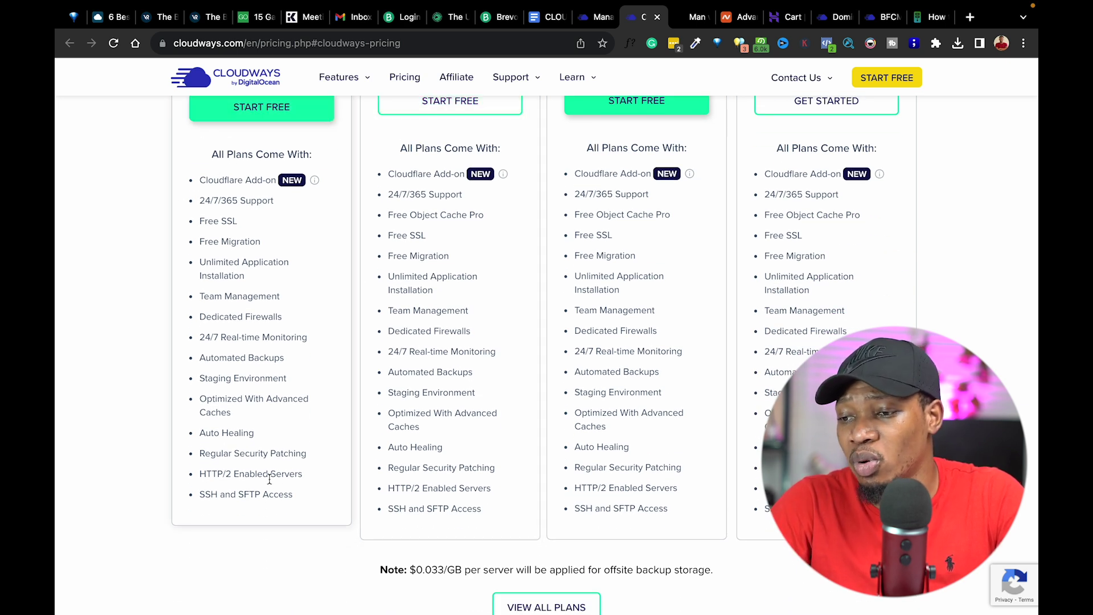
scroll(270, 479, up, 1)
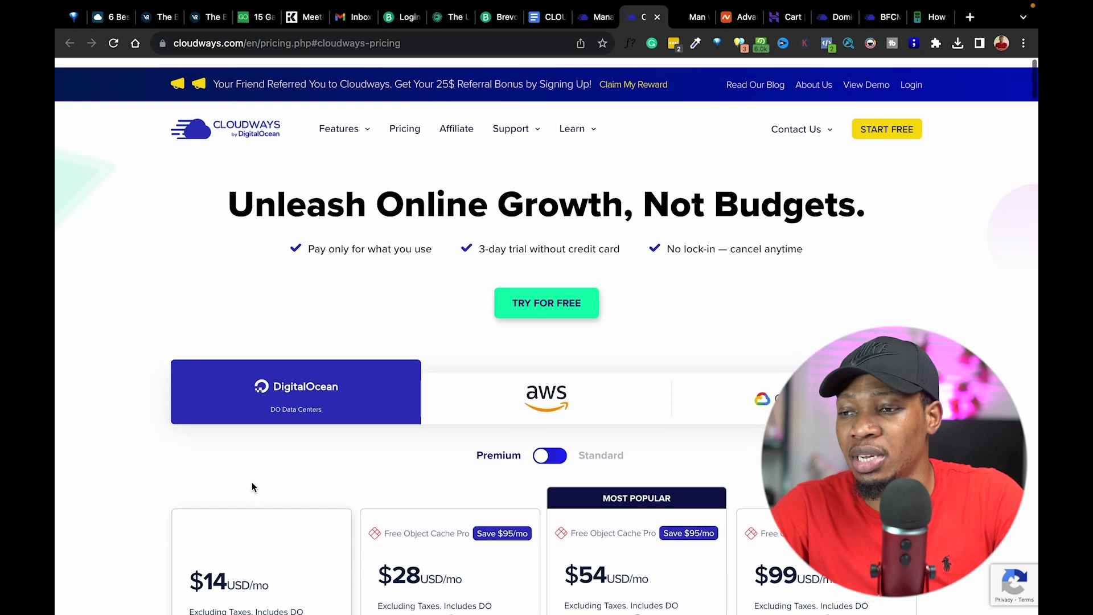
scroll(252, 481, down, 5)
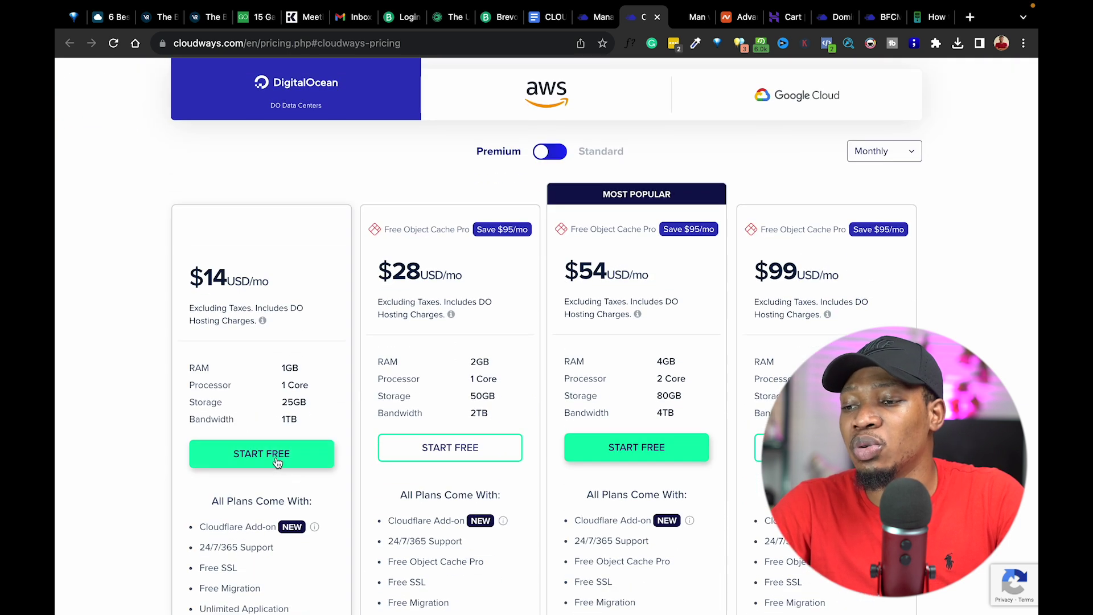
Start the free trial on the $14 DigitalOcean plan and sign in to the Servers dashboard.
click(278, 462)
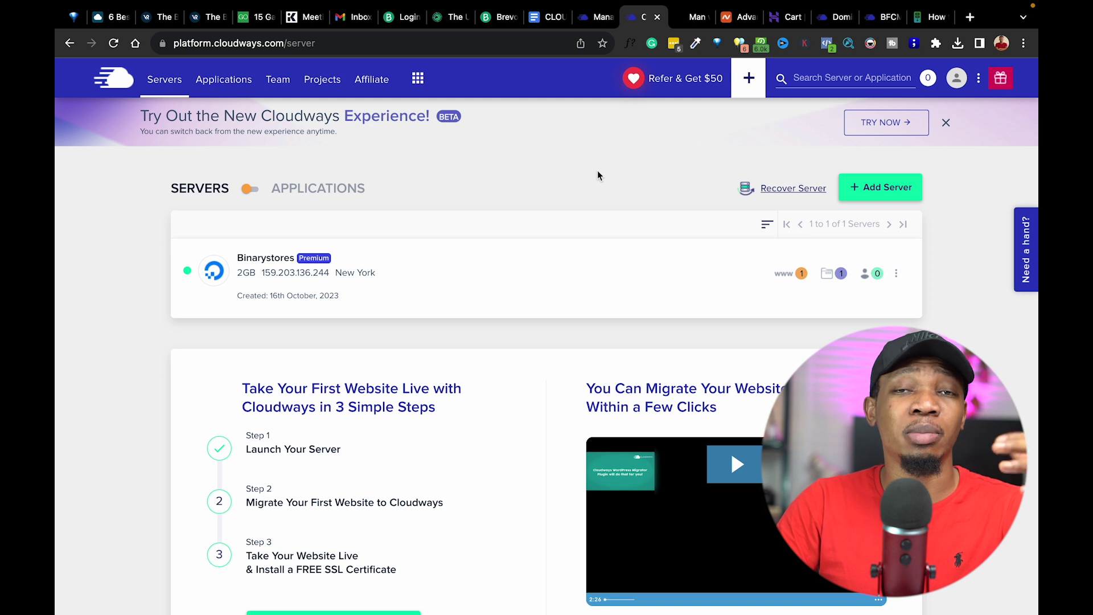
Begin adding a new server with WooCommerce 7.8.2 as its application.
click(869, 191)
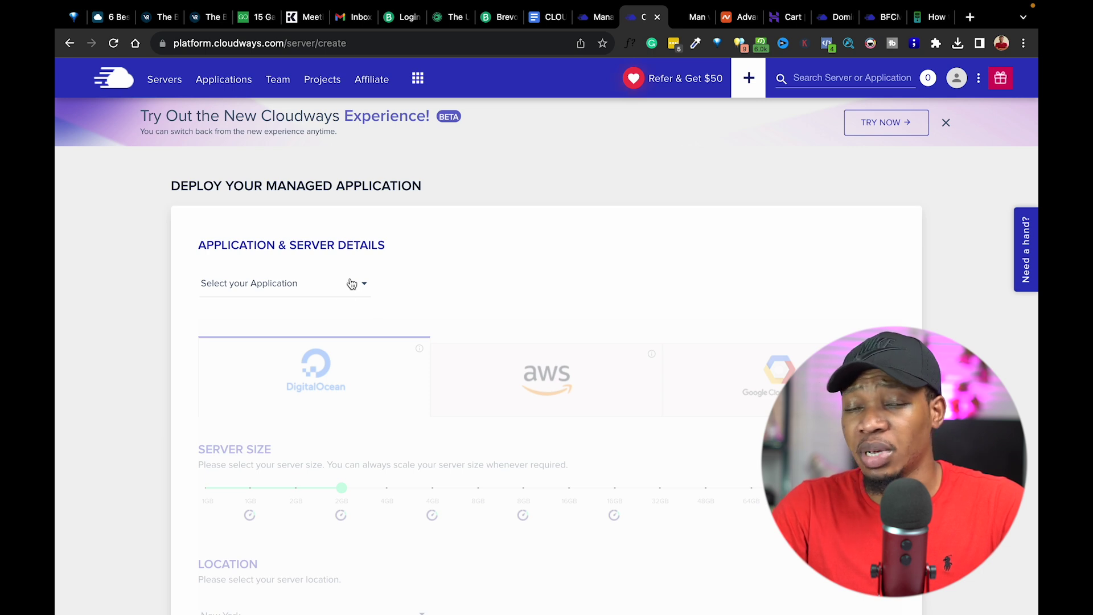
click(310, 286)
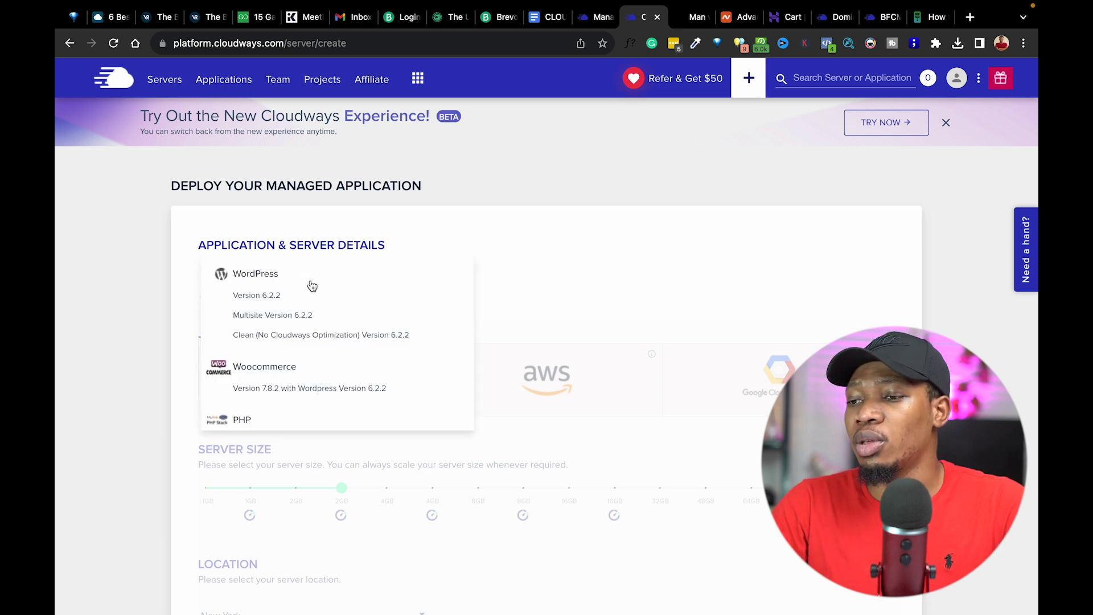
scroll(253, 361, down, 5)
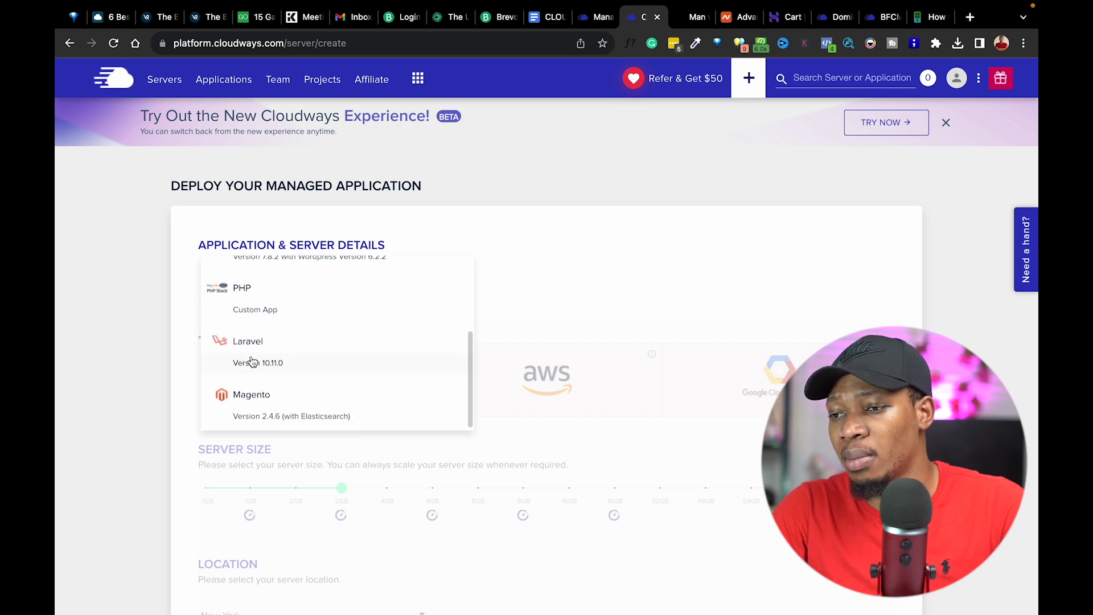
scroll(279, 372, up, 1)
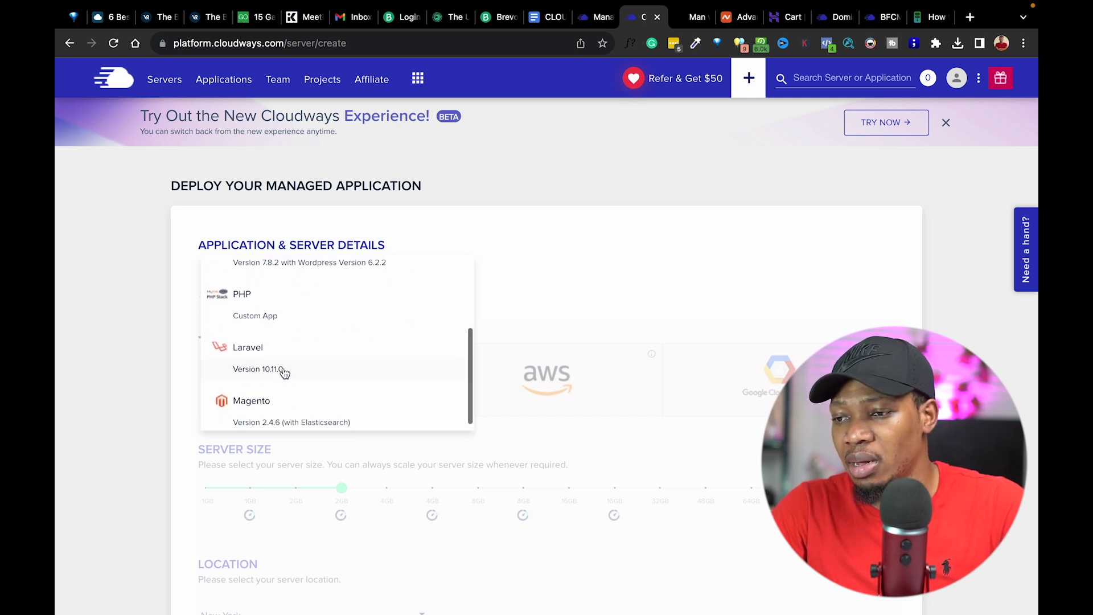
scroll(284, 373, up, 3)
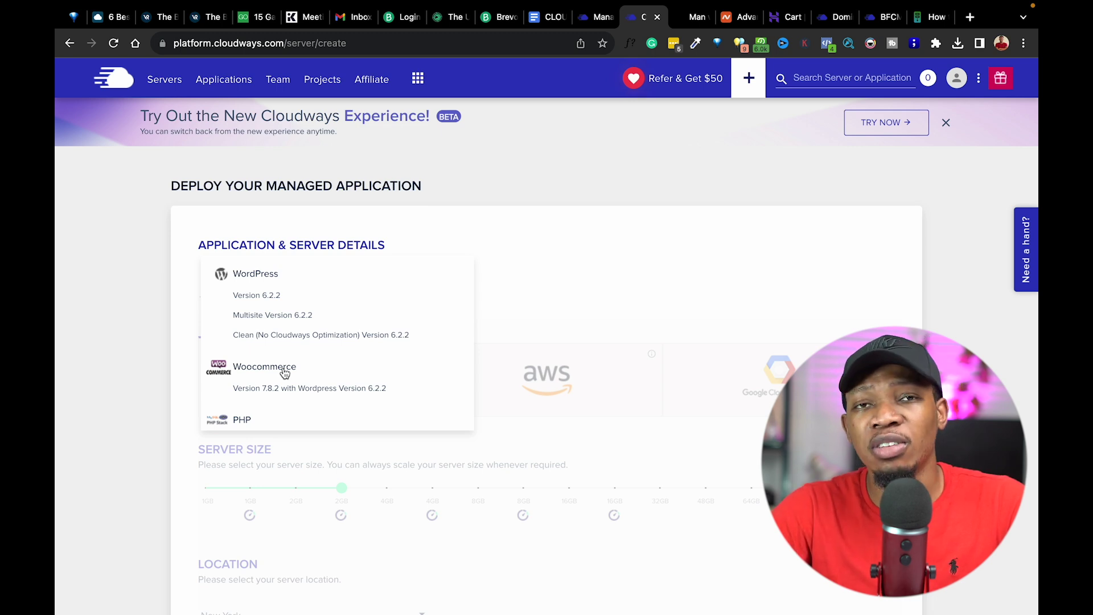
click(284, 390)
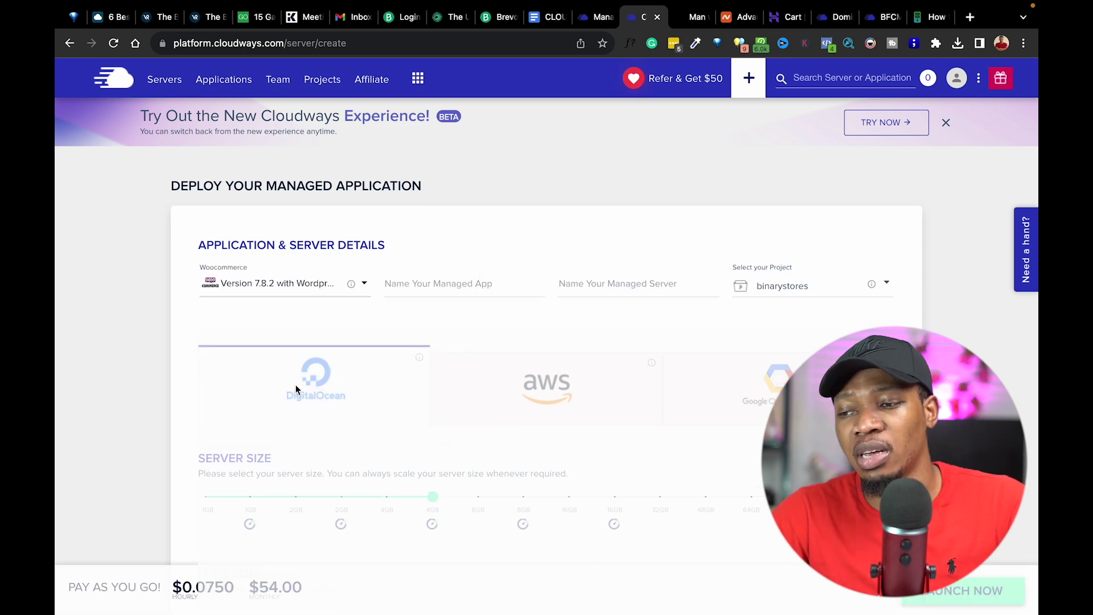
Name the app and server selldium, set the size to 2GB in New York, and launch.
click(446, 288)
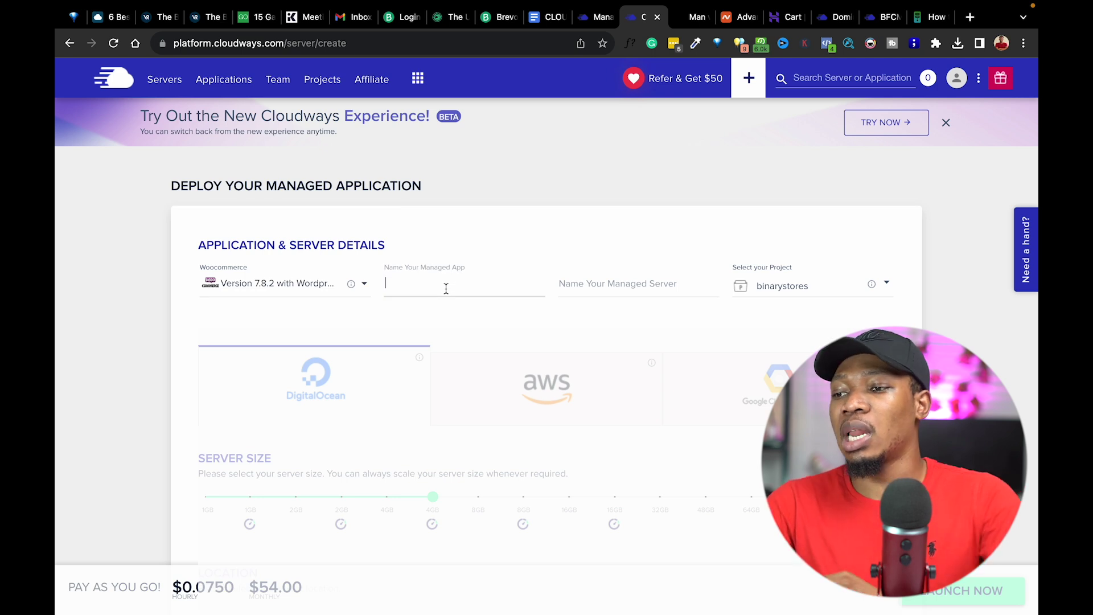
text(selldium)
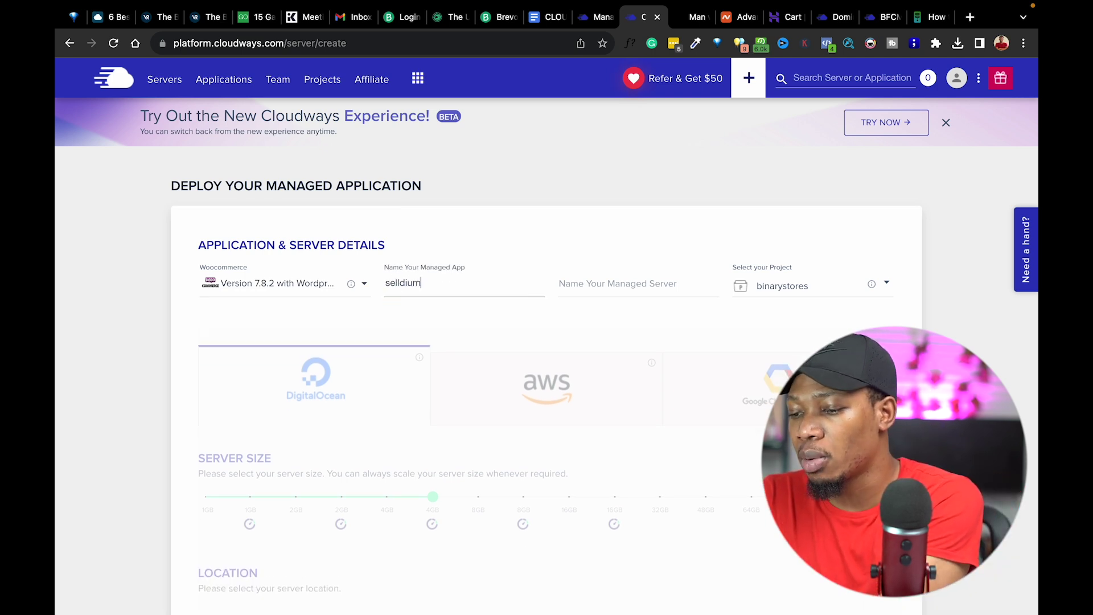
key(Tab)
text(sell)
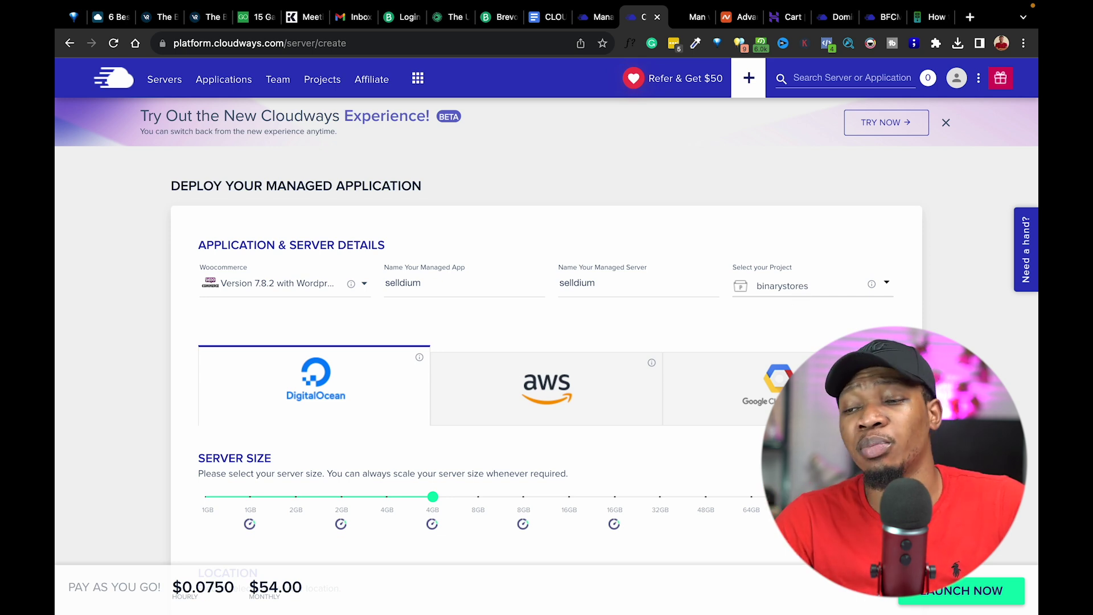
scroll(490, 373, down, 3)
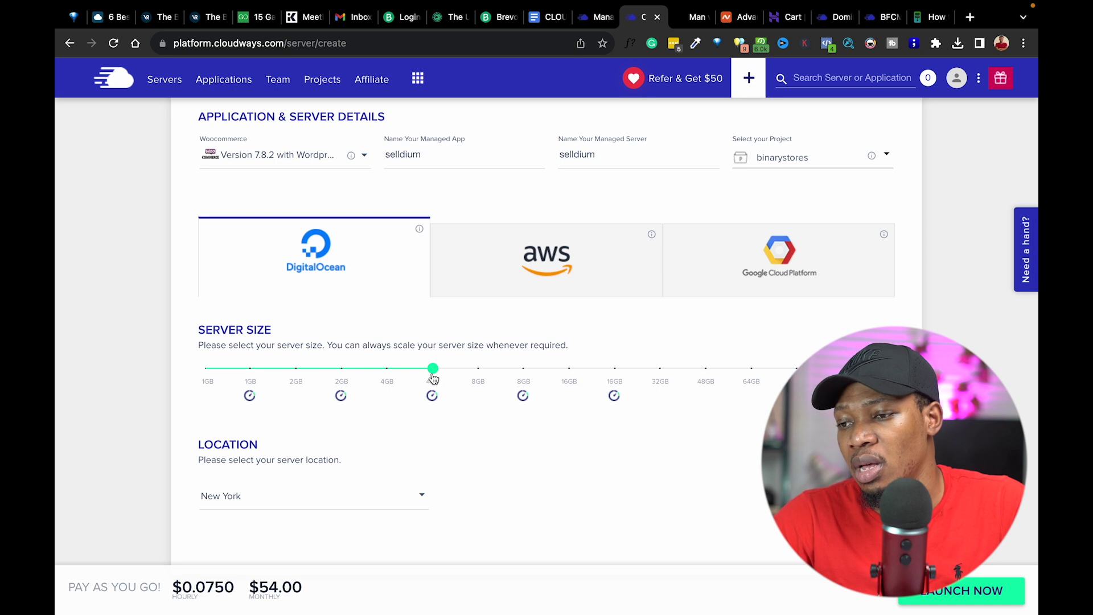
drag(433, 370, 338, 367)
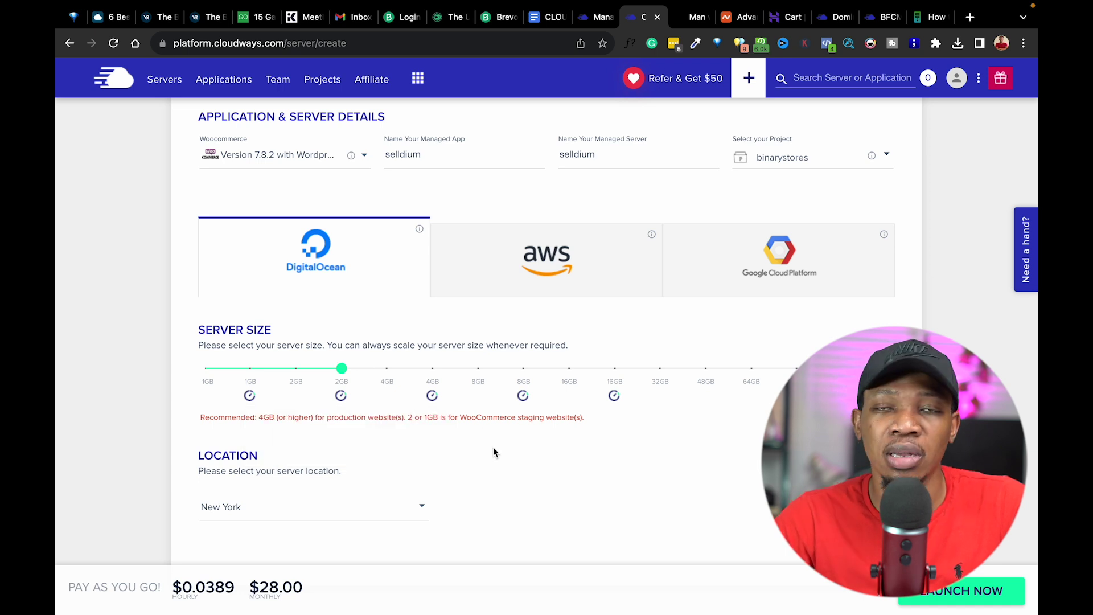
scroll(493, 447, down, 1)
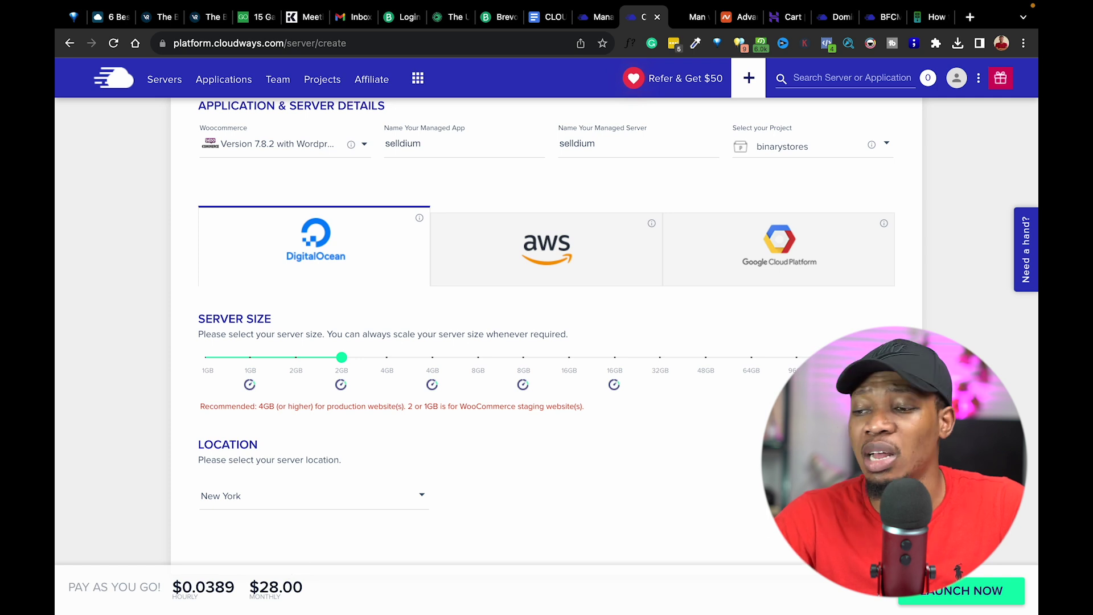
click(956, 592)
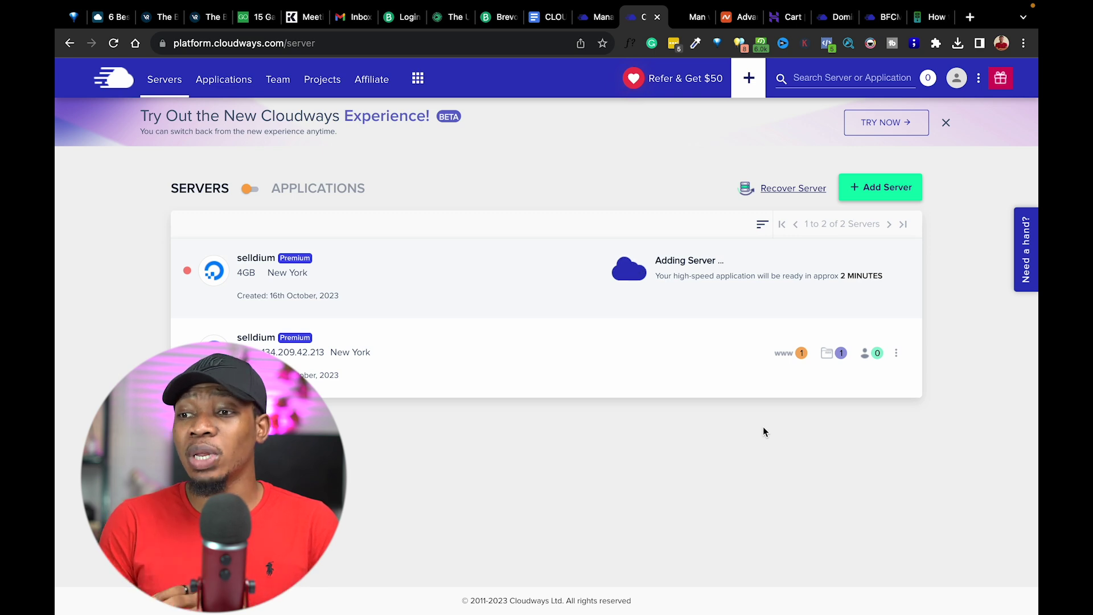
Open the live selldium WooCommerce storefront from the Applications list, then return to Cloudways.
click(791, 355)
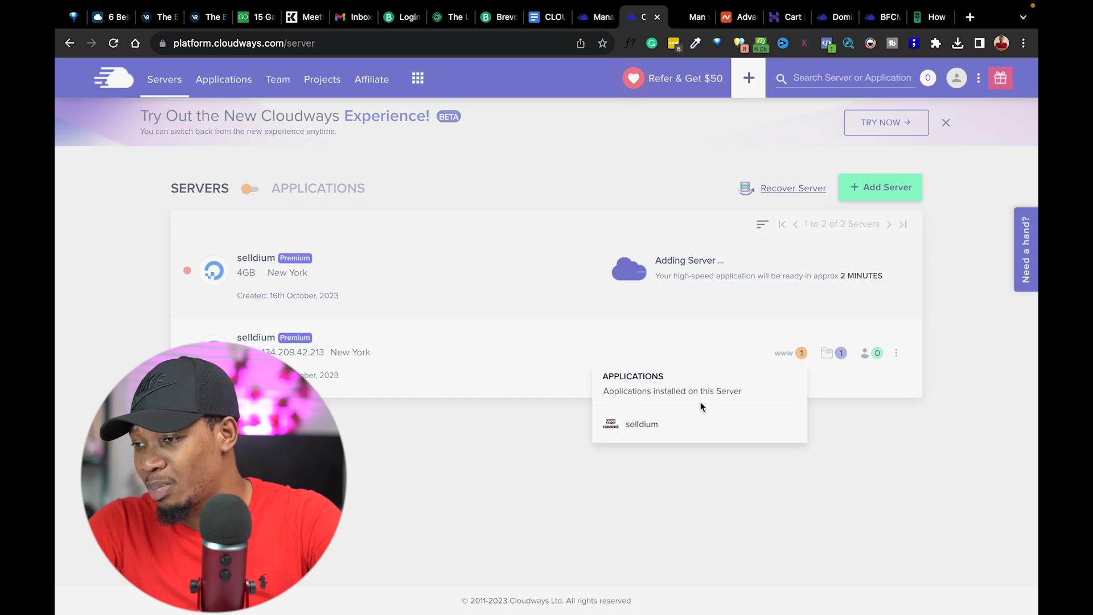
click(487, 371)
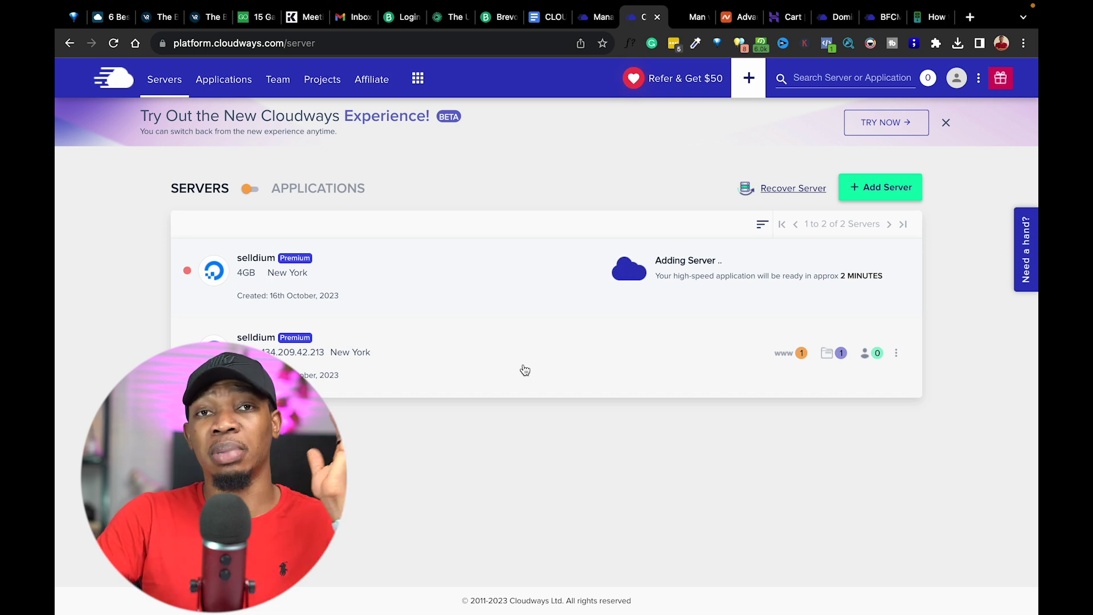
click(249, 190)
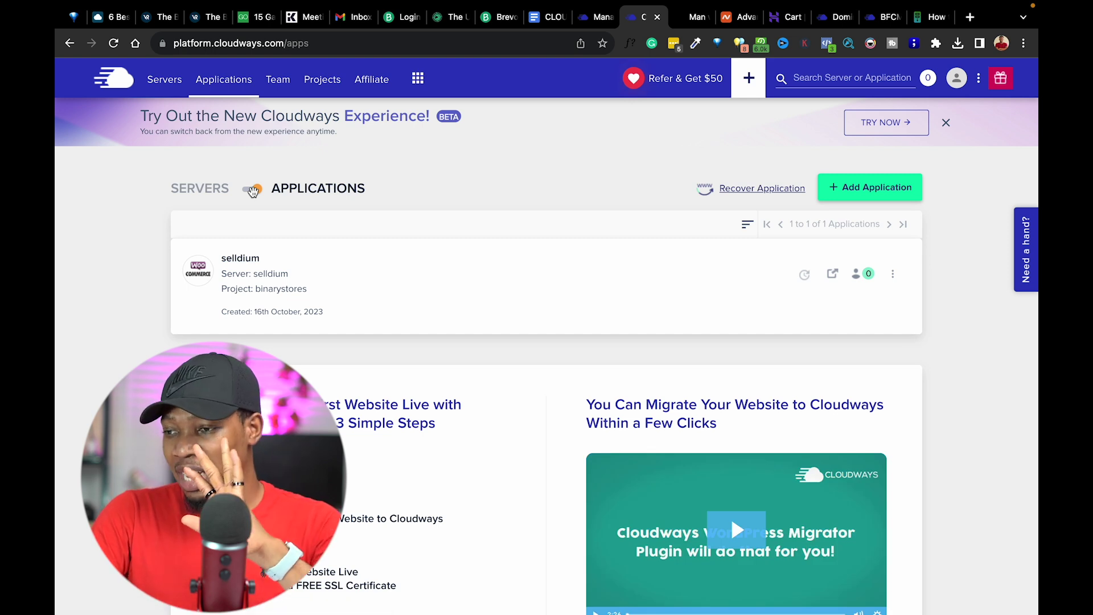
click(832, 275)
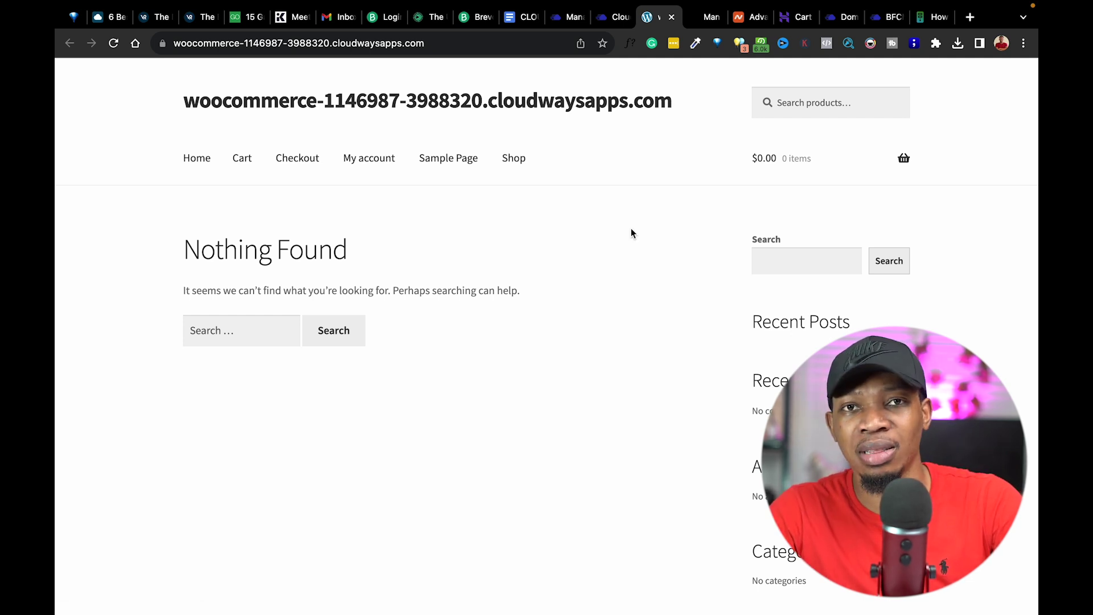
click(614, 18)
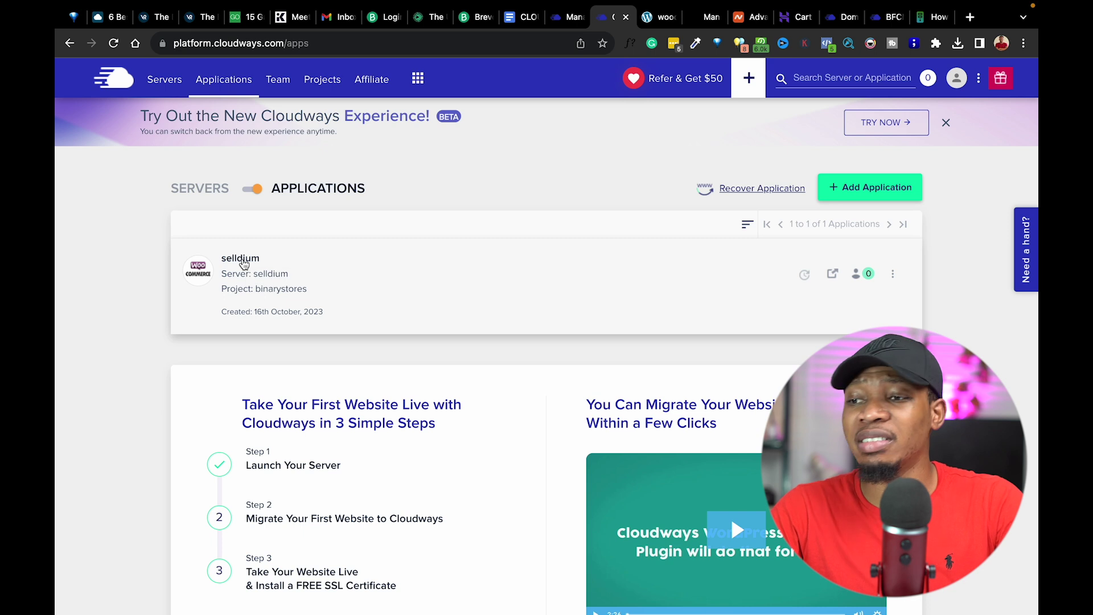
Open the selldium application's Access Details and scroll through them.
click(241, 260)
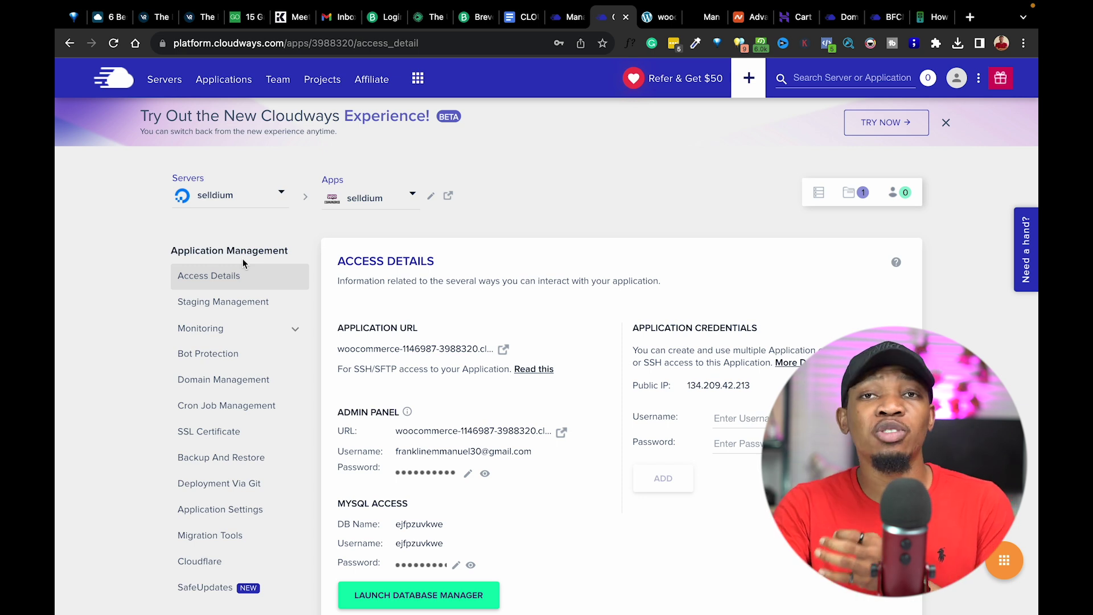
scroll(425, 384, down, 3)
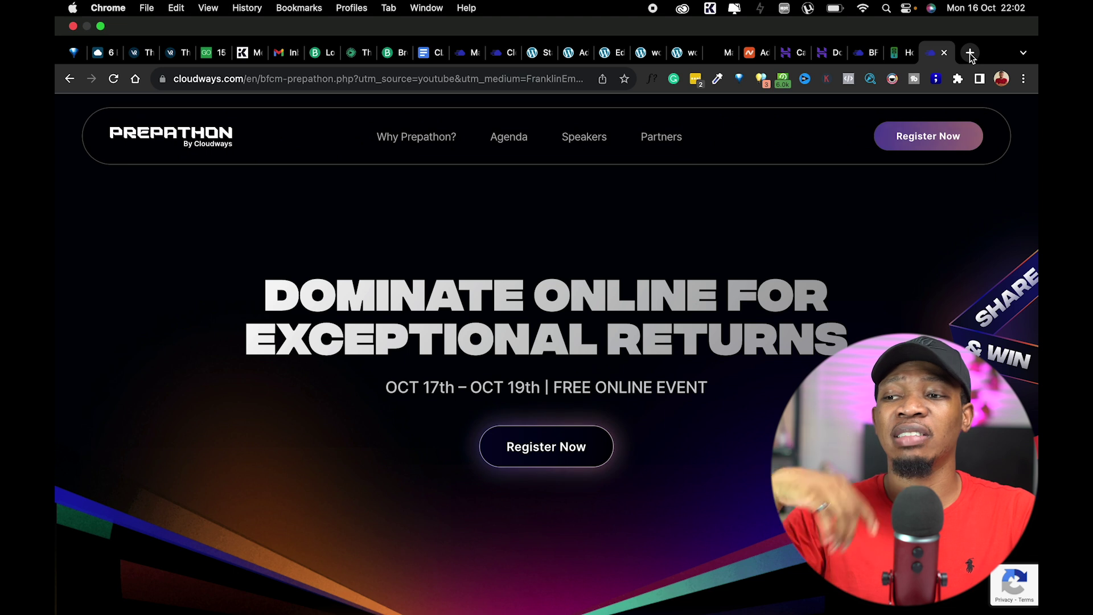
Make the browser full screen and play the Prepathon promo video.
key(ctrl+super+f)
scroll(813, 293, down, 2)
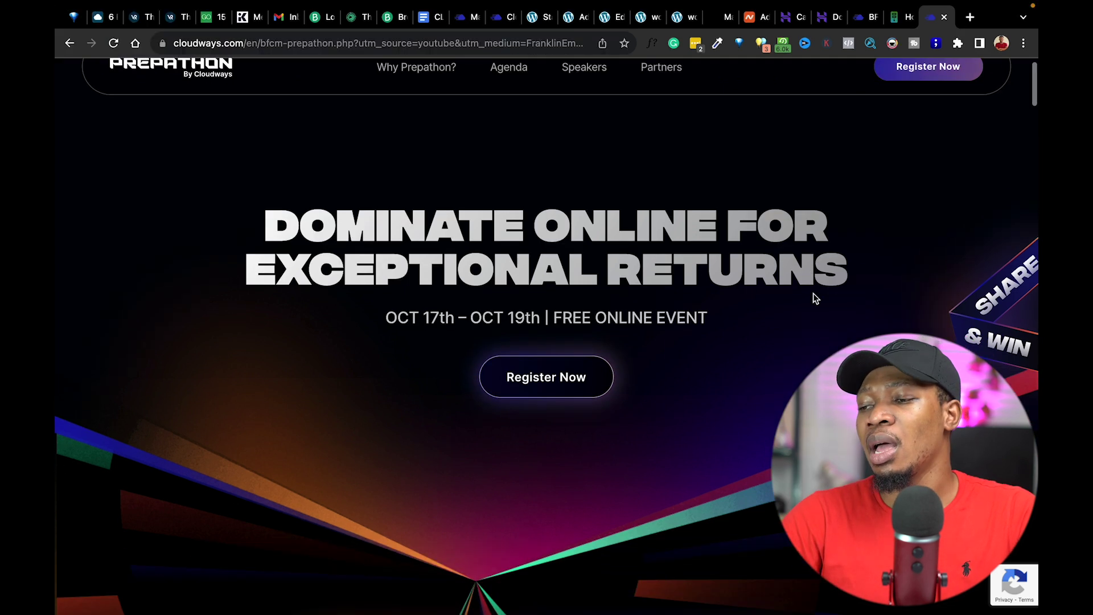
scroll(813, 293, up, 3)
scroll(797, 314, down, 1)
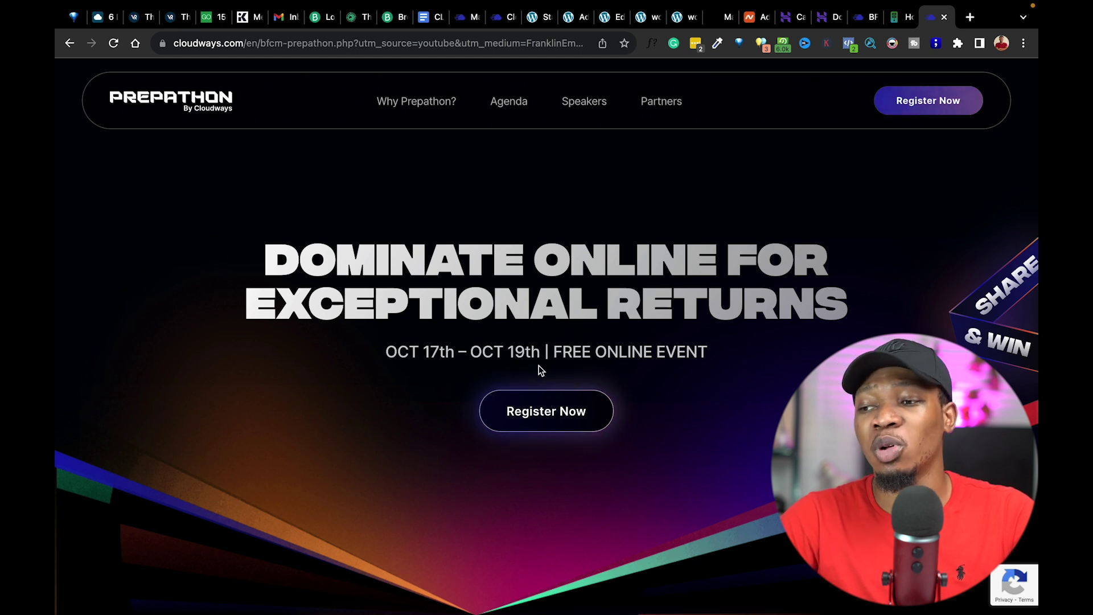
scroll(546, 370, down, 3)
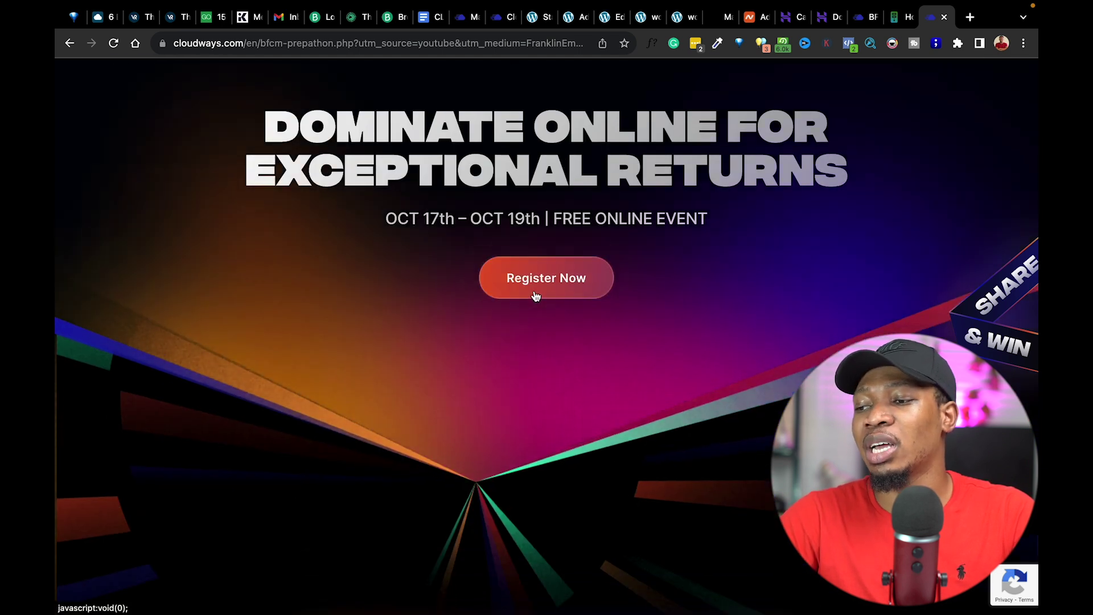
scroll(534, 293, down, 15)
click(534, 294)
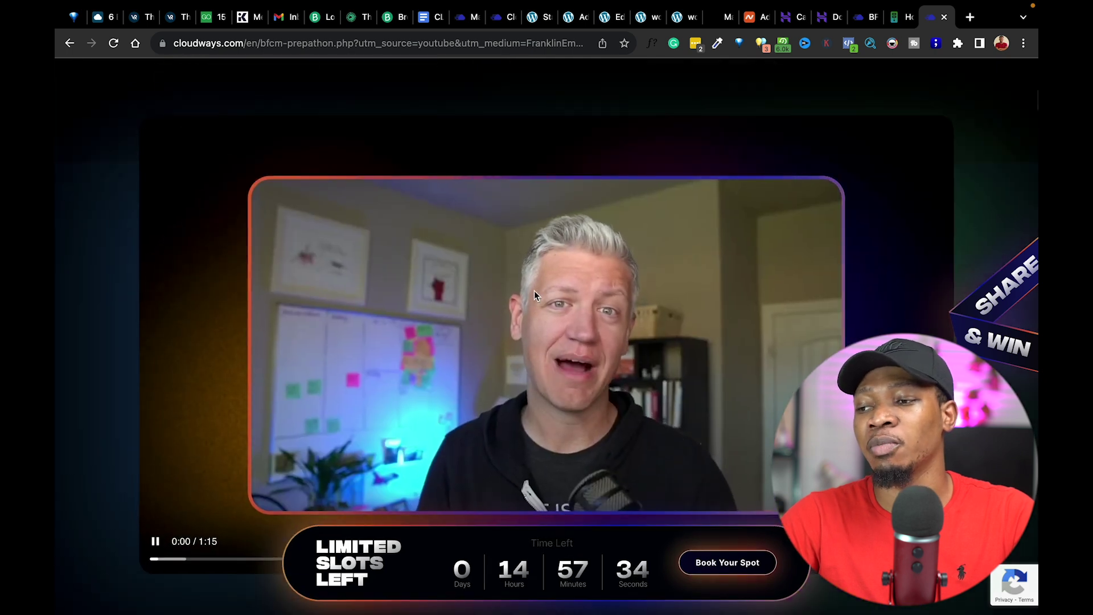
scroll(534, 290, up, 20)
Browse the Our Expert Speakers section of the Prepathon page.
click(584, 100)
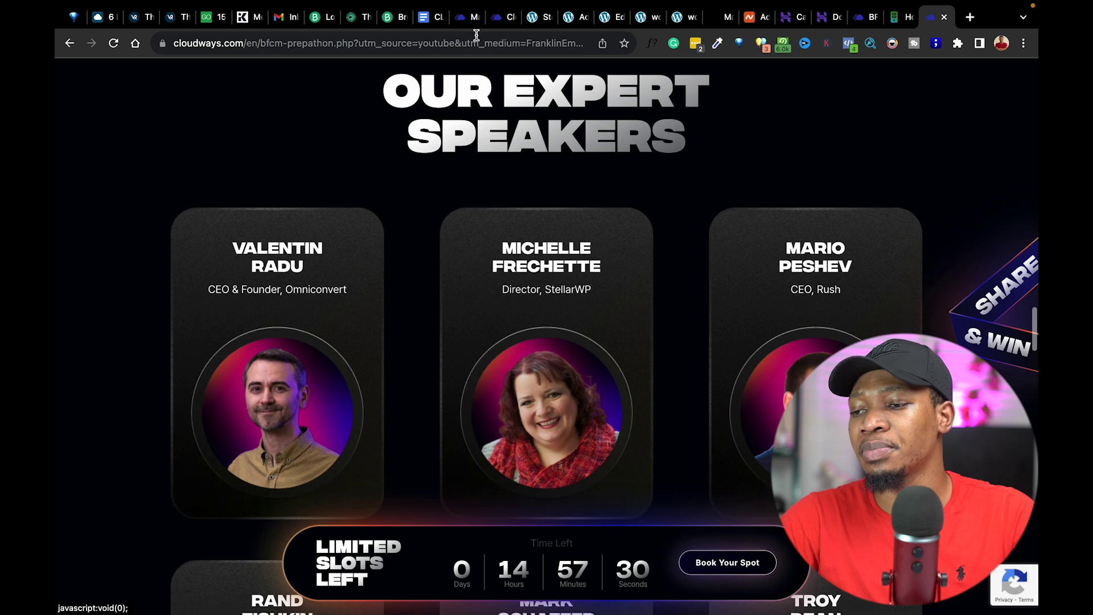
mouse_move(214, 253)
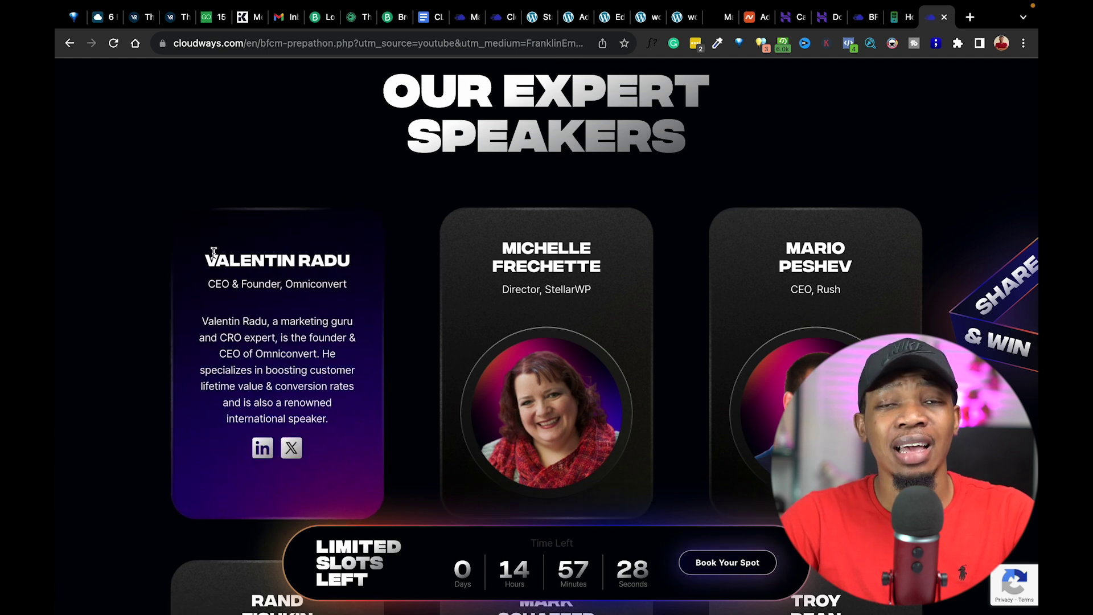
scroll(213, 252, down, 8)
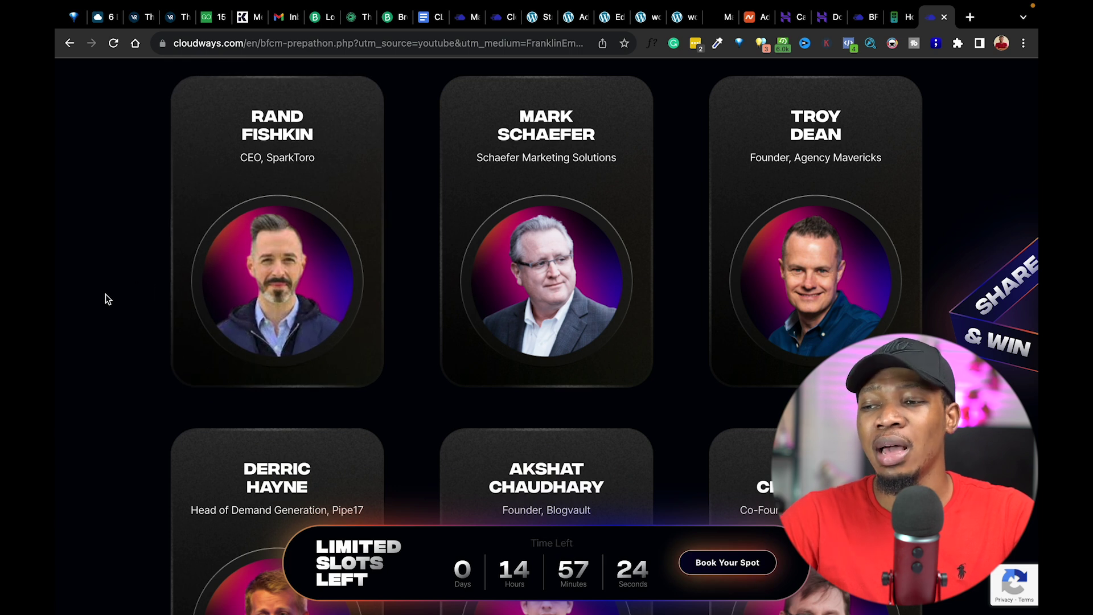
scroll(104, 292, down, 9)
scroll(104, 293, down, 12)
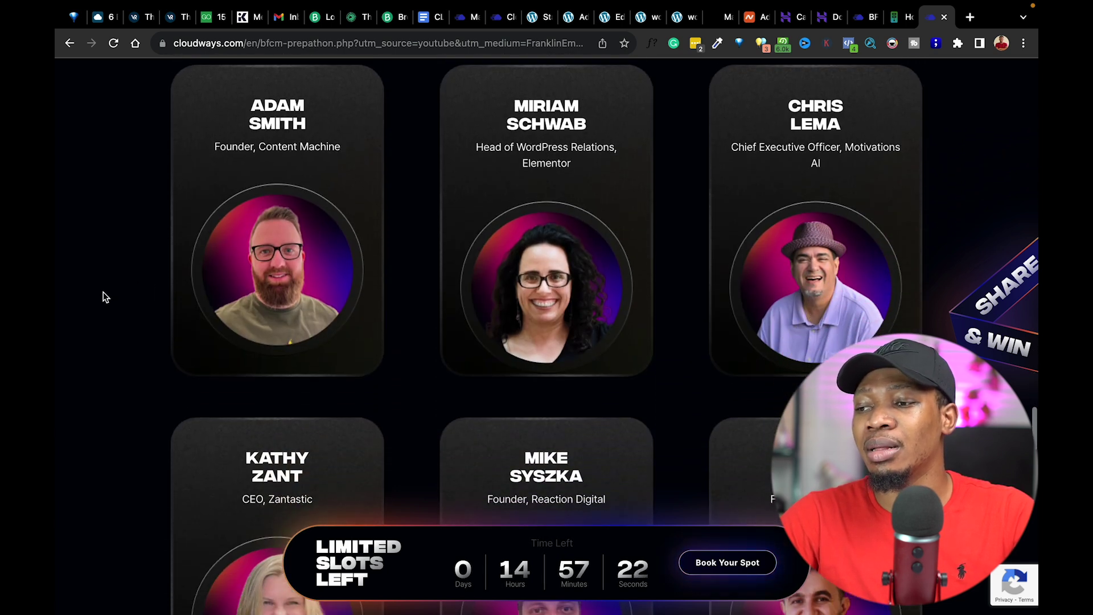
scroll(104, 292, down, 15)
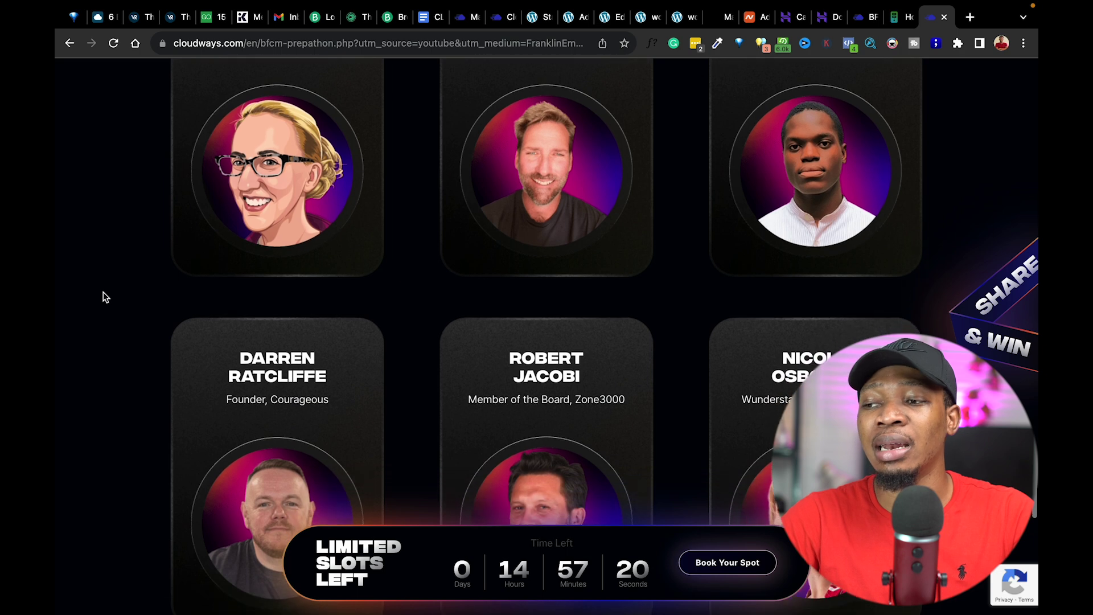
scroll(103, 292, up, 20)
scroll(103, 292, up, 20)
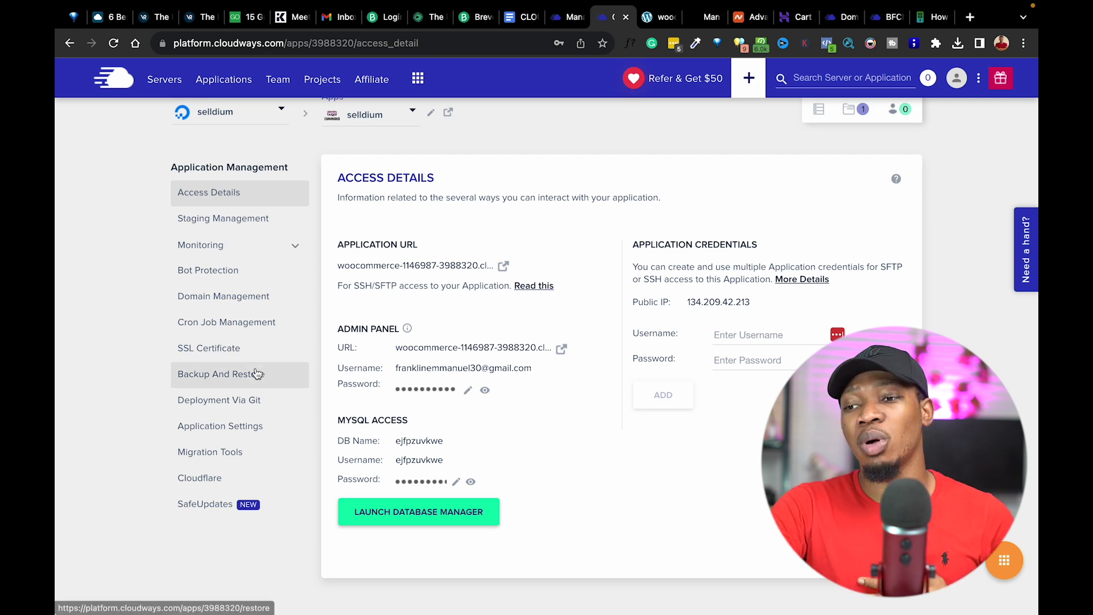
Open Domain Management for the selldium app and bring up the Add Domain dialog.
click(228, 301)
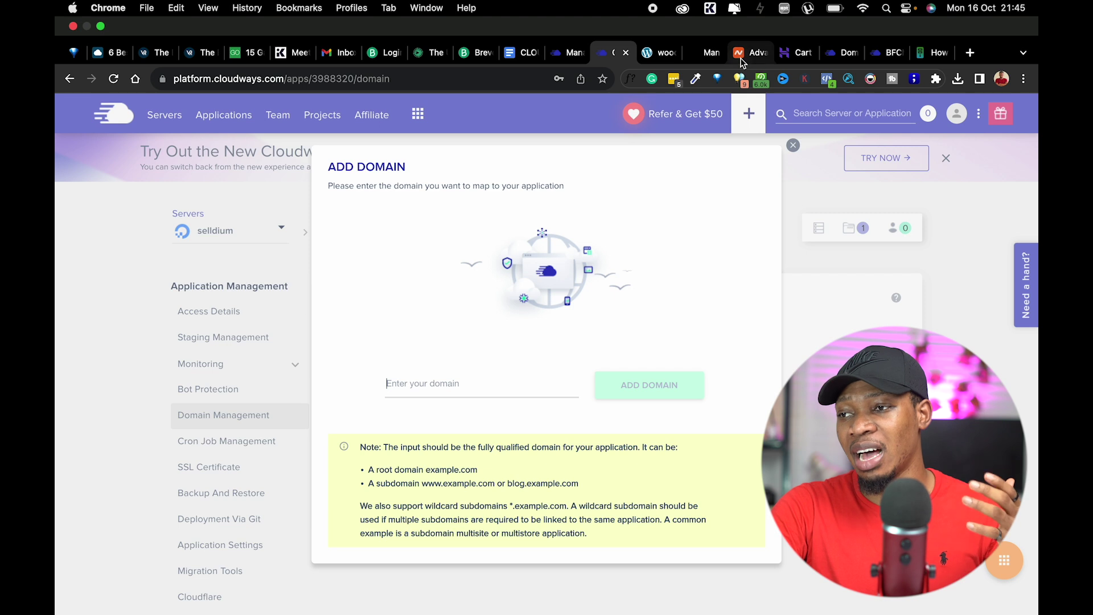
Switch to the Hostinger Website Builder tab.
click(842, 17)
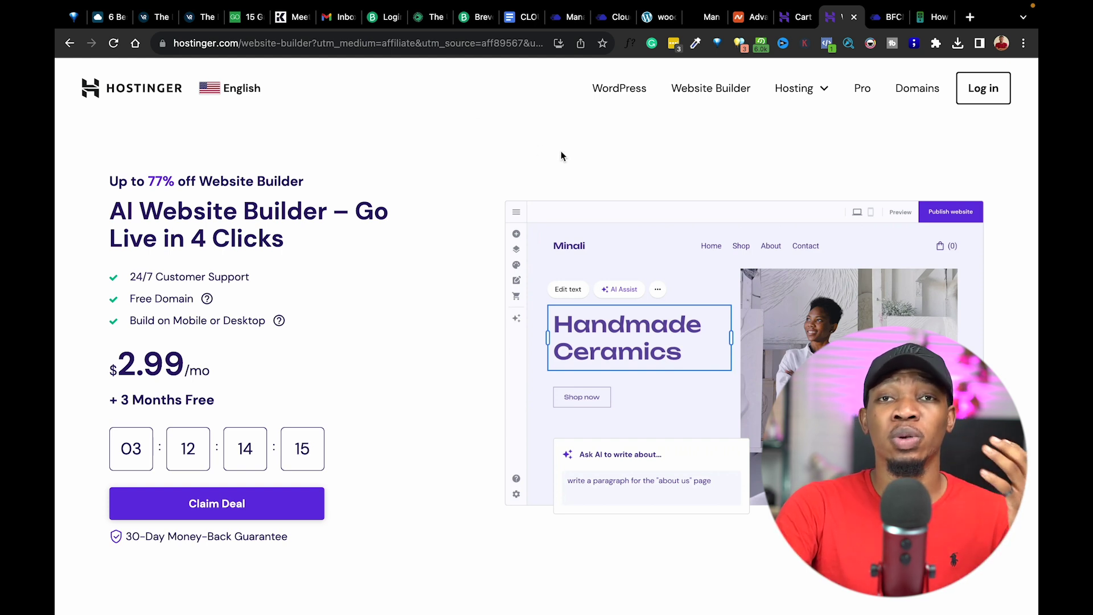
Search Hostinger Domains for franklinecomestores.com to check its availability.
click(921, 93)
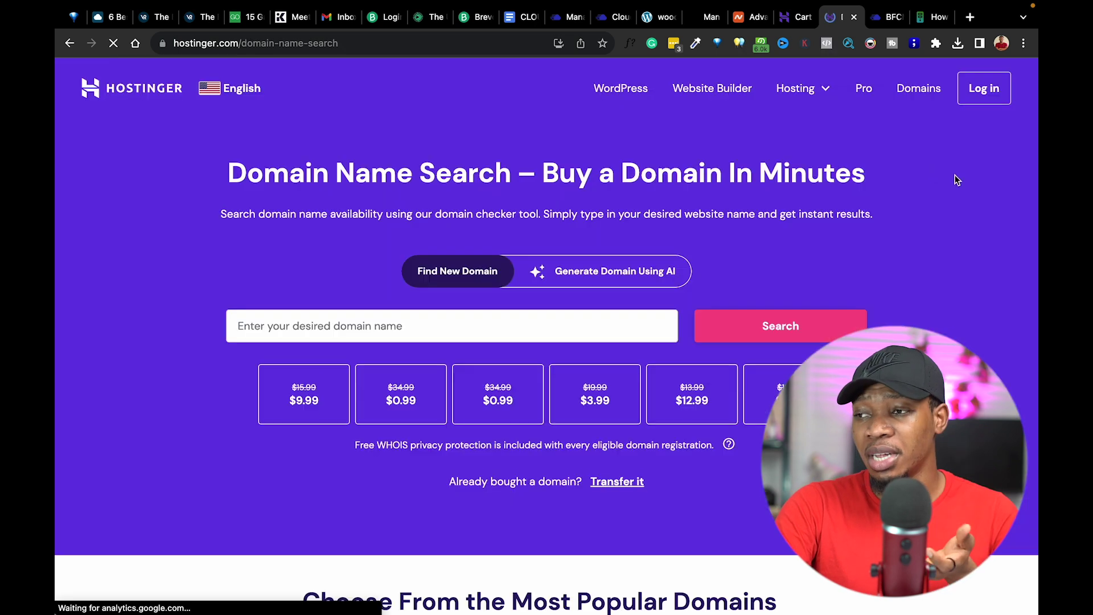
click(559, 330)
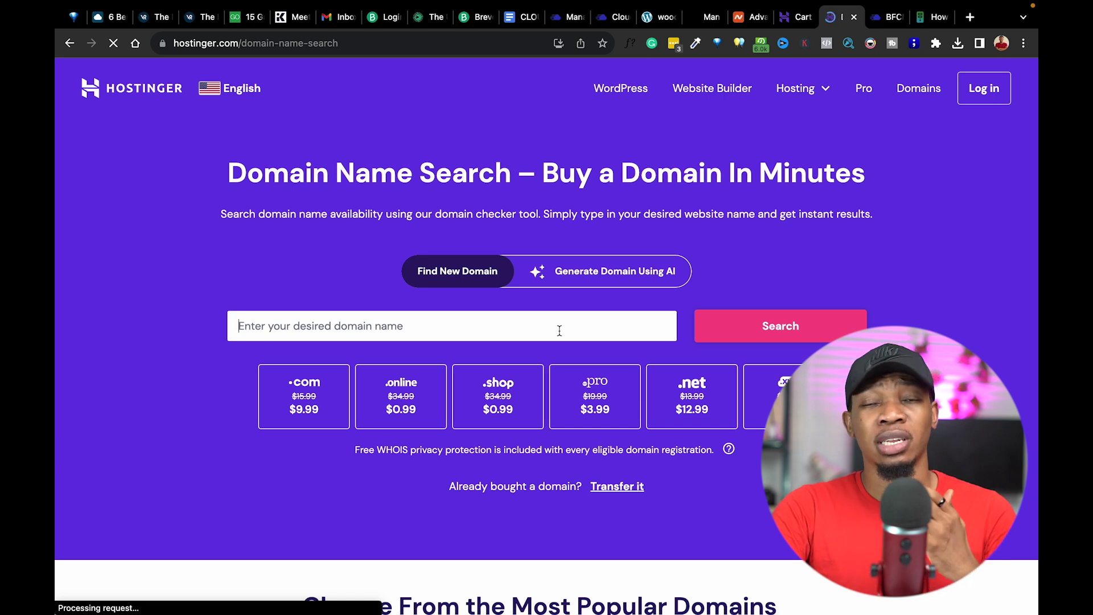
text(FRANKLIUN)
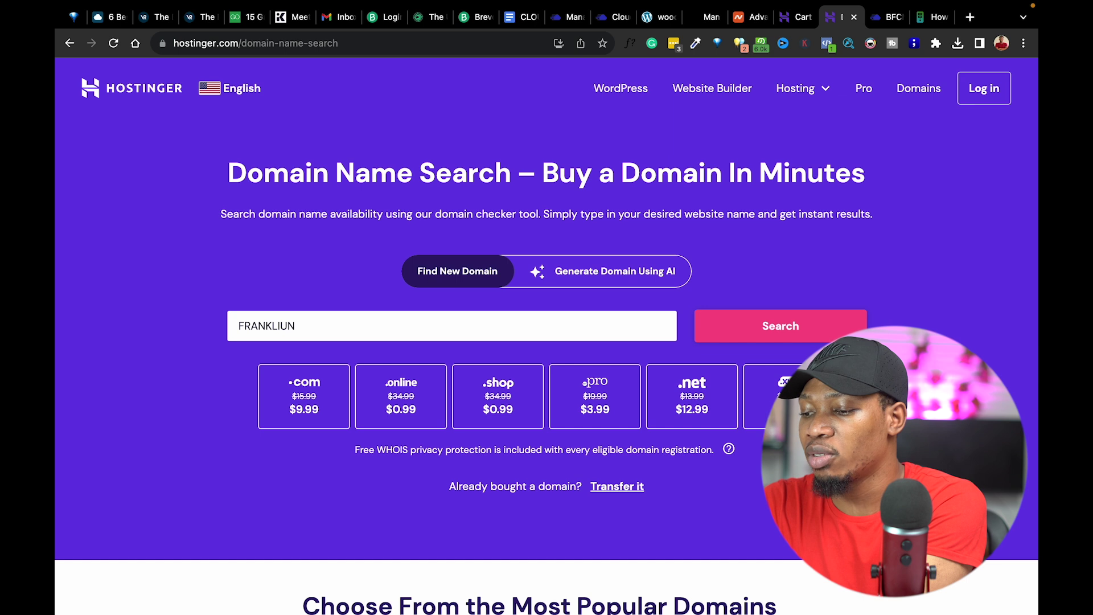
key(ctrl+a)
text(franklinecome s)
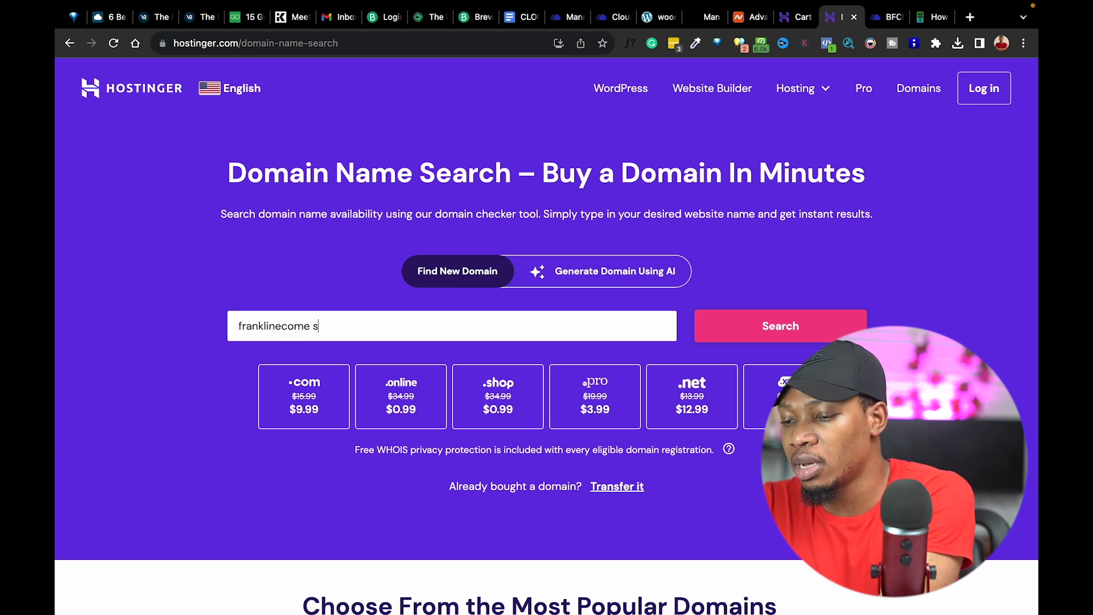
text(tores.com)
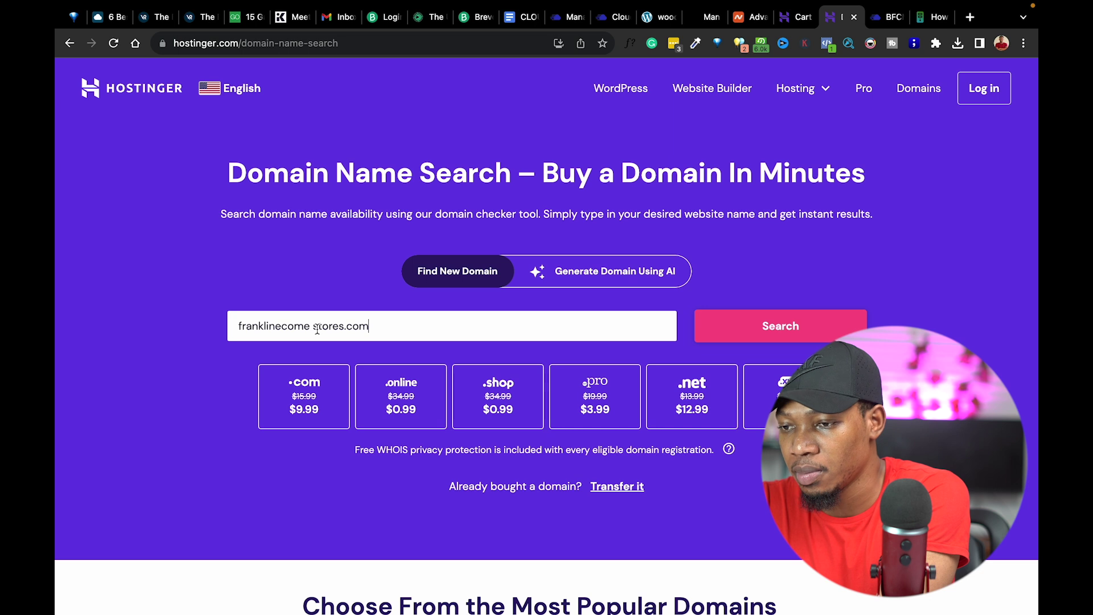
click(312, 326)
key(BackSpace)
click(775, 327)
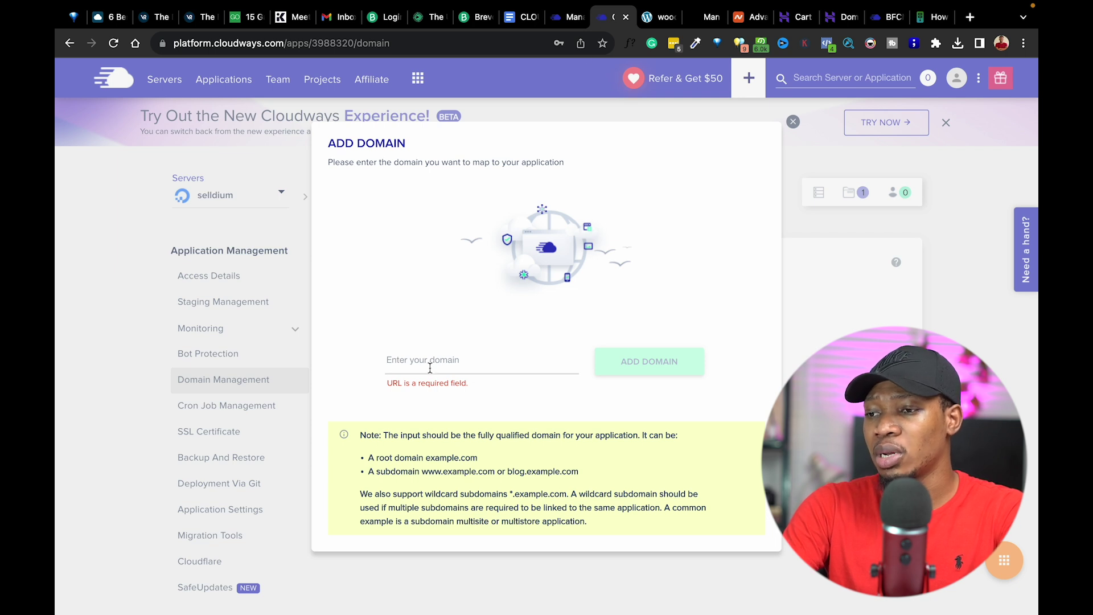
Add selldium.com as an alias domain for the selldium application.
text(se)
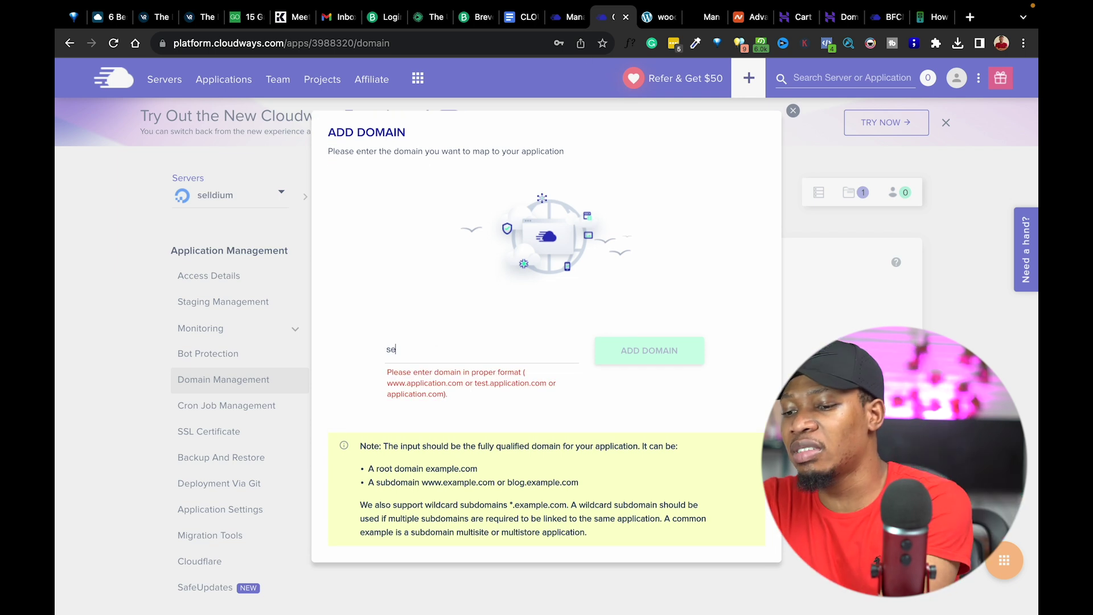
text(lldium.com)
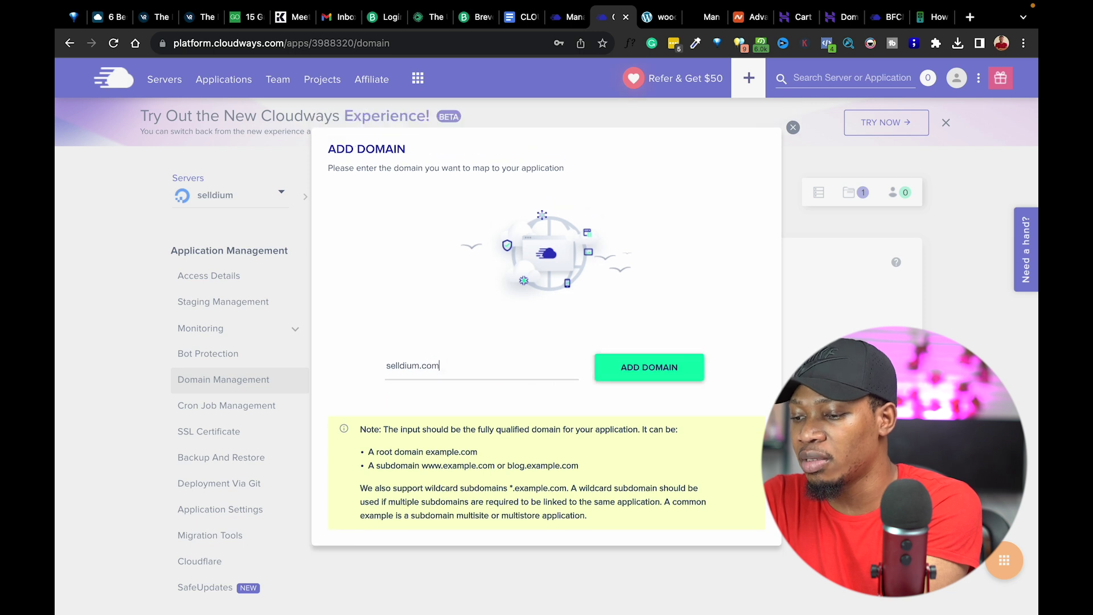
click(670, 364)
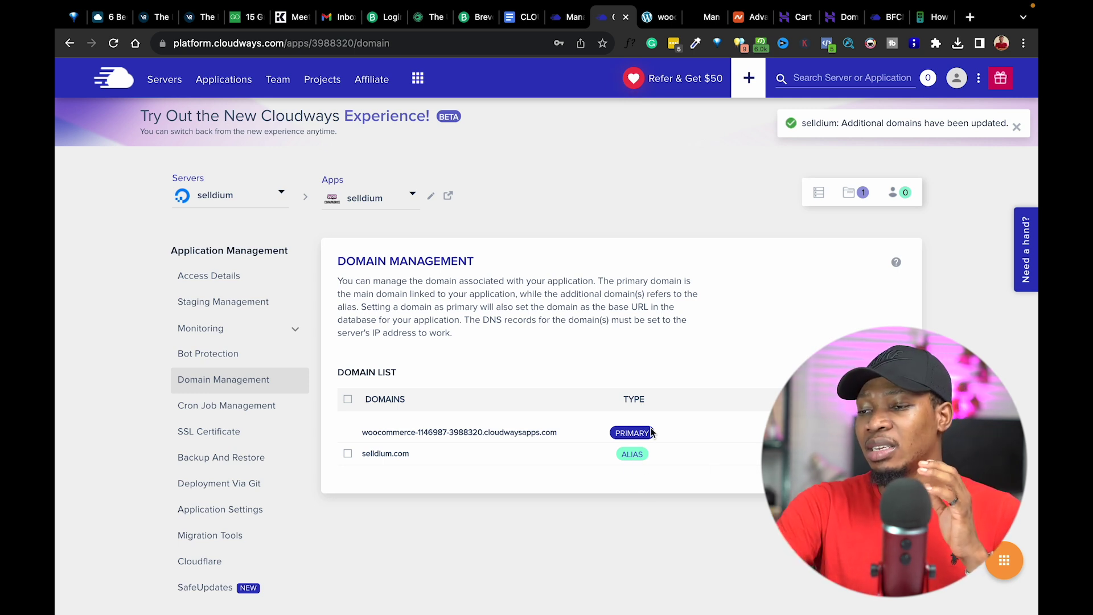
Review the DNS records note, then return to the selldium app's Access Details page.
drag(466, 319, 603, 338)
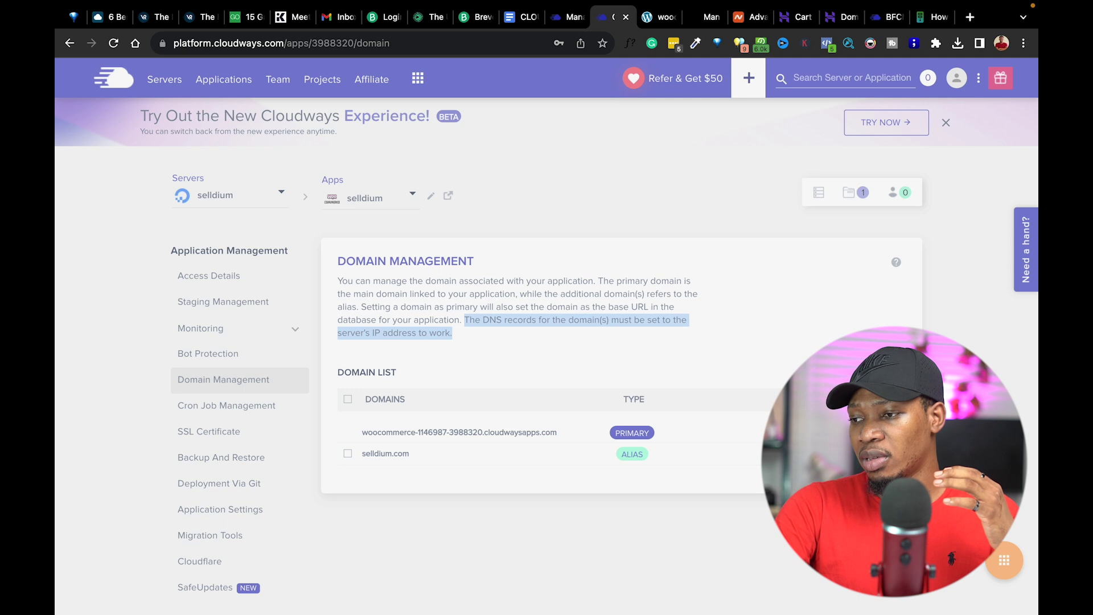
click(687, 487)
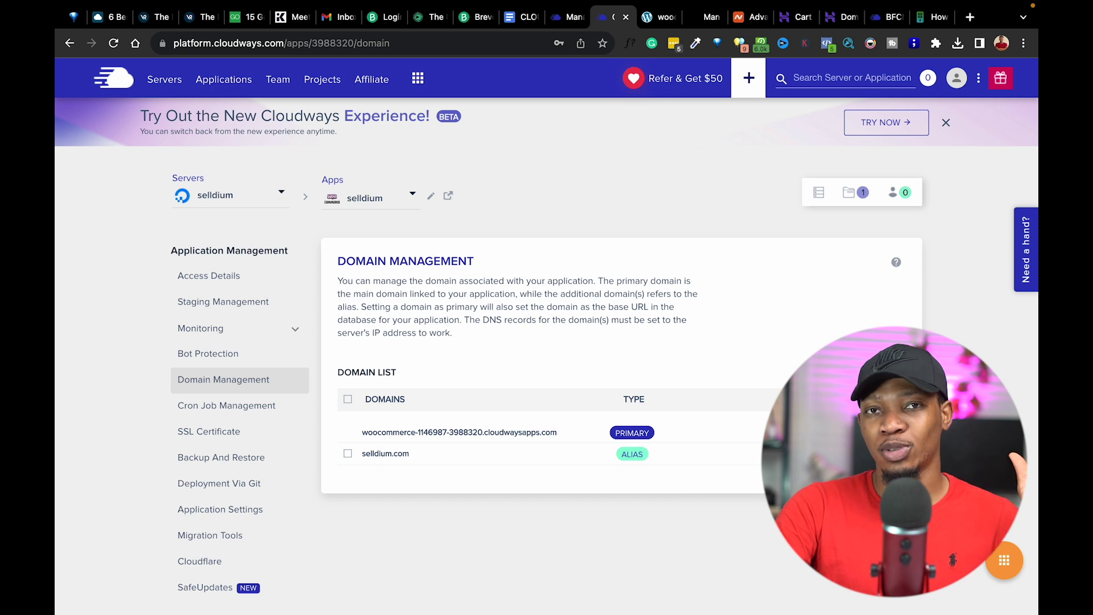
click(1007, 566)
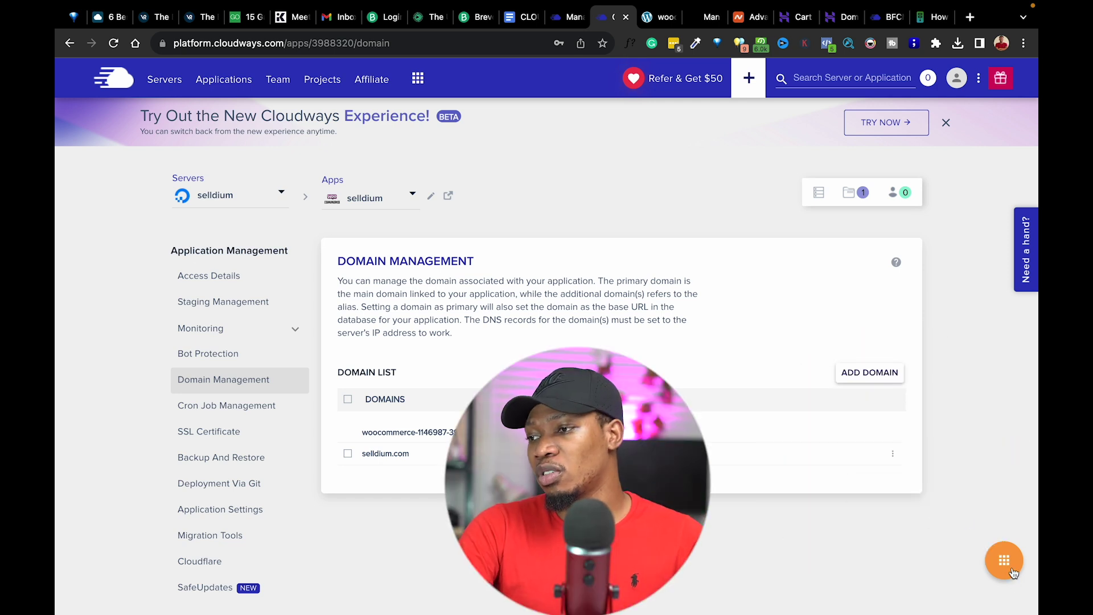
click(1028, 244)
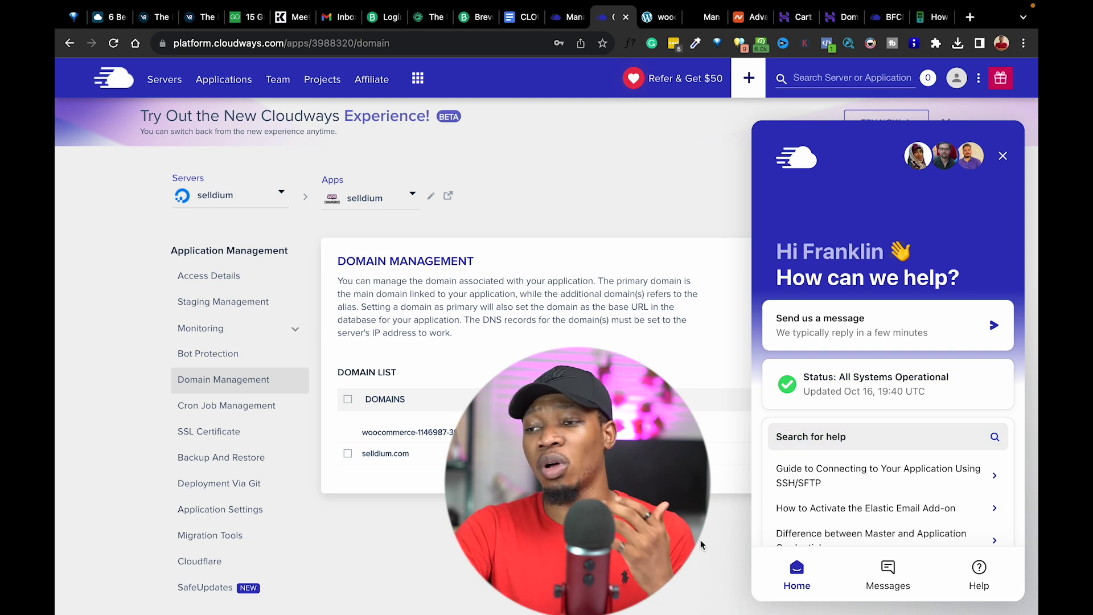
click(1003, 156)
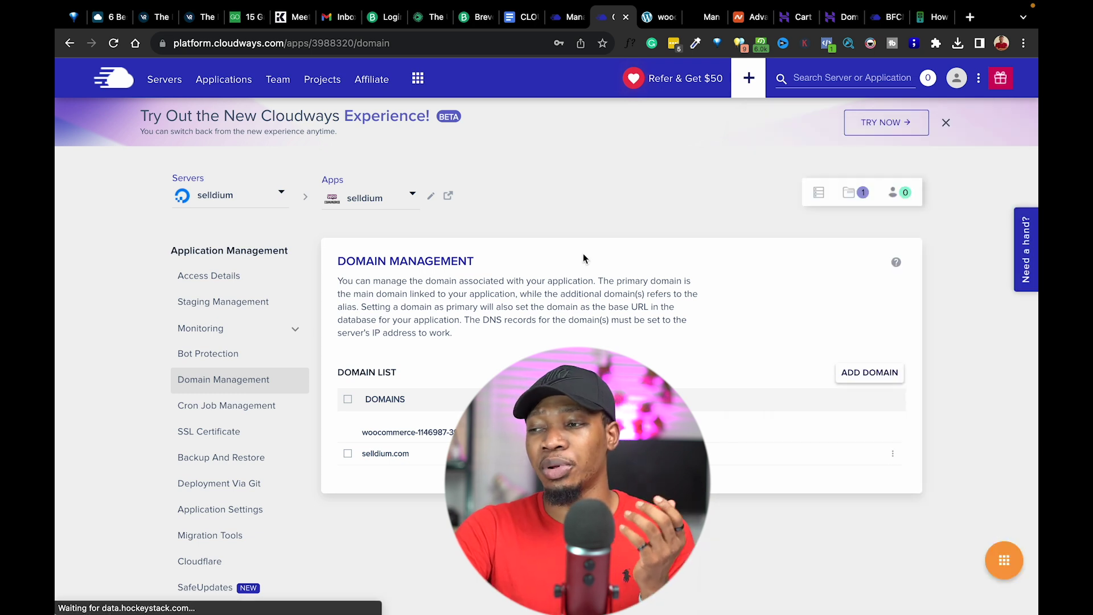
click(203, 277)
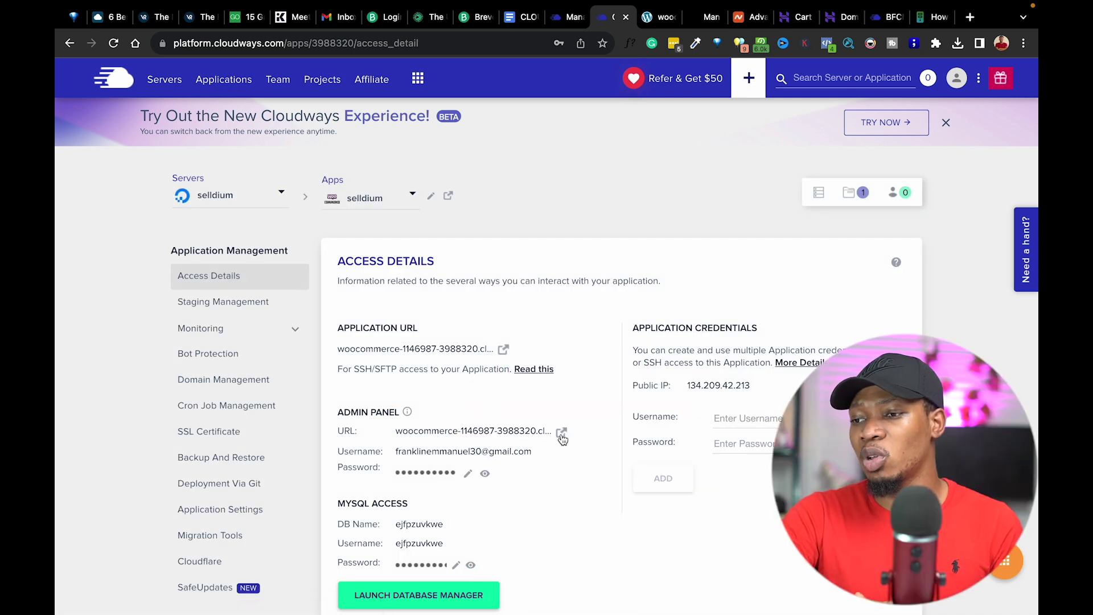
Open the WordPress login in a new tab and paste the Cloudways admin username.
click(561, 434)
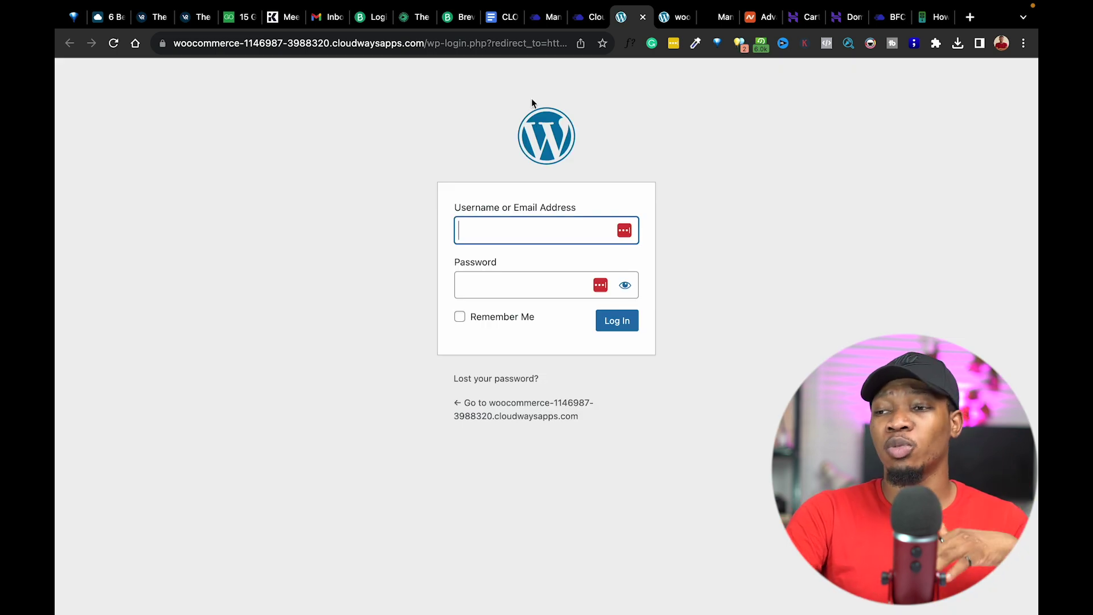
key(ctrl+shift+Tab)
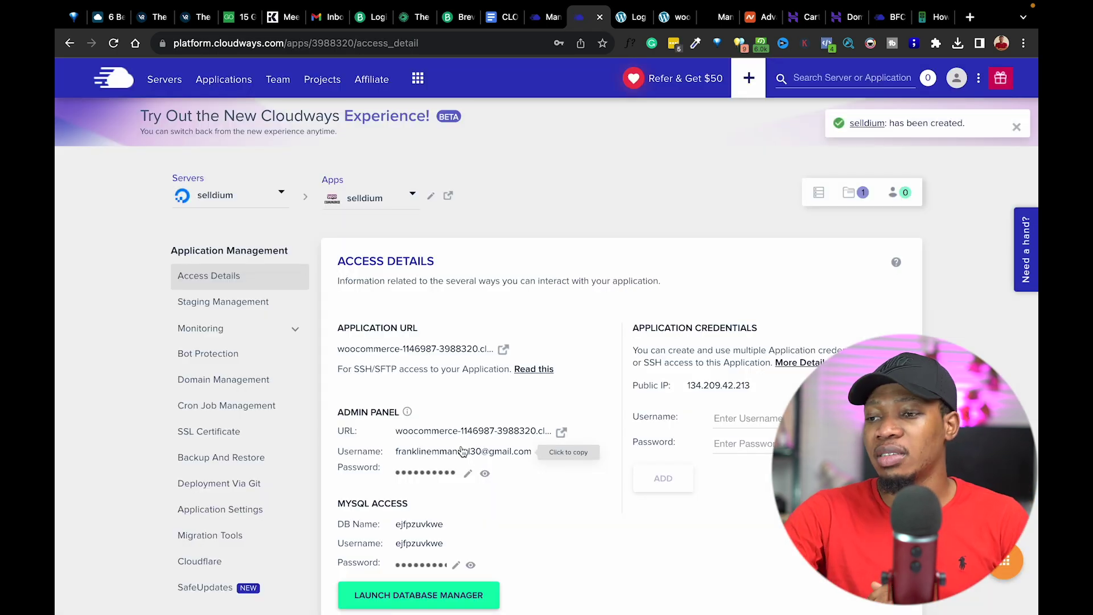
click(462, 451)
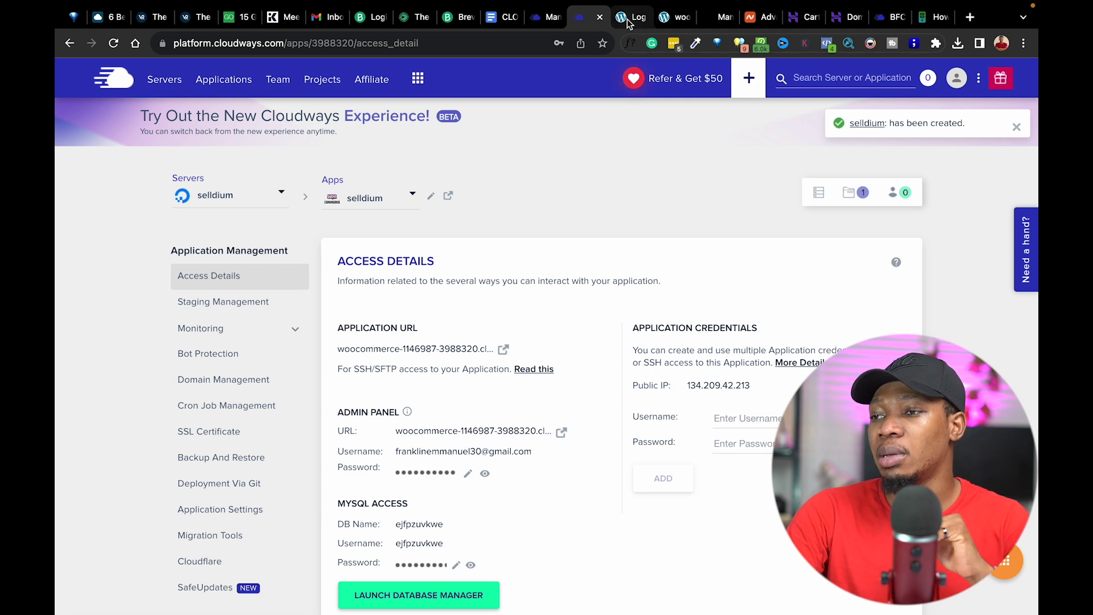
key(ctrl+Tab)
click(510, 235)
key(super+v)
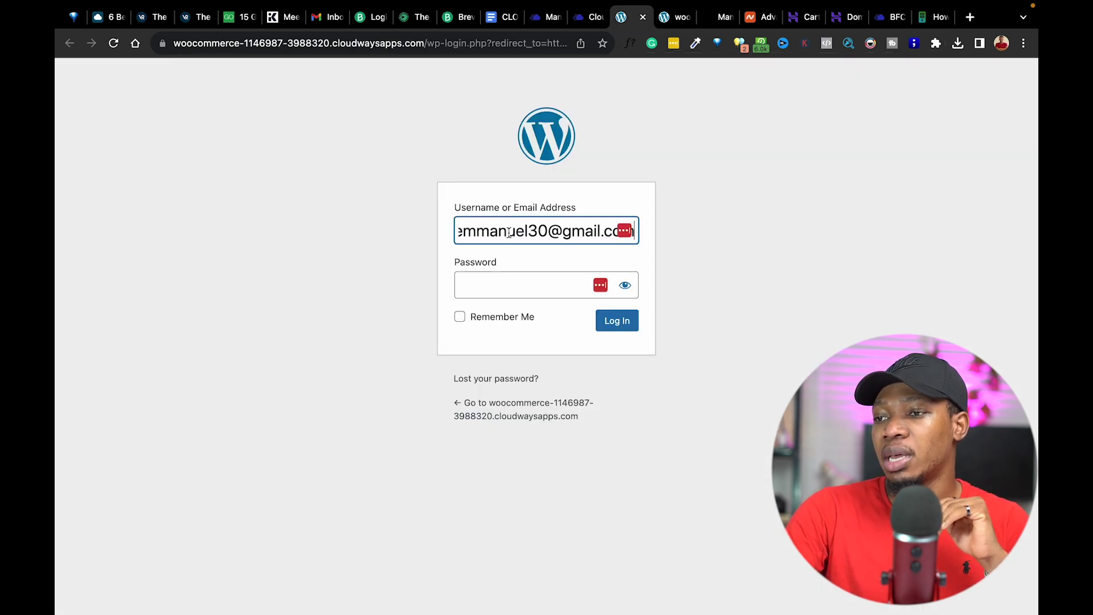
Paste the Cloudways admin password into the login form and sign in.
click(588, 18)
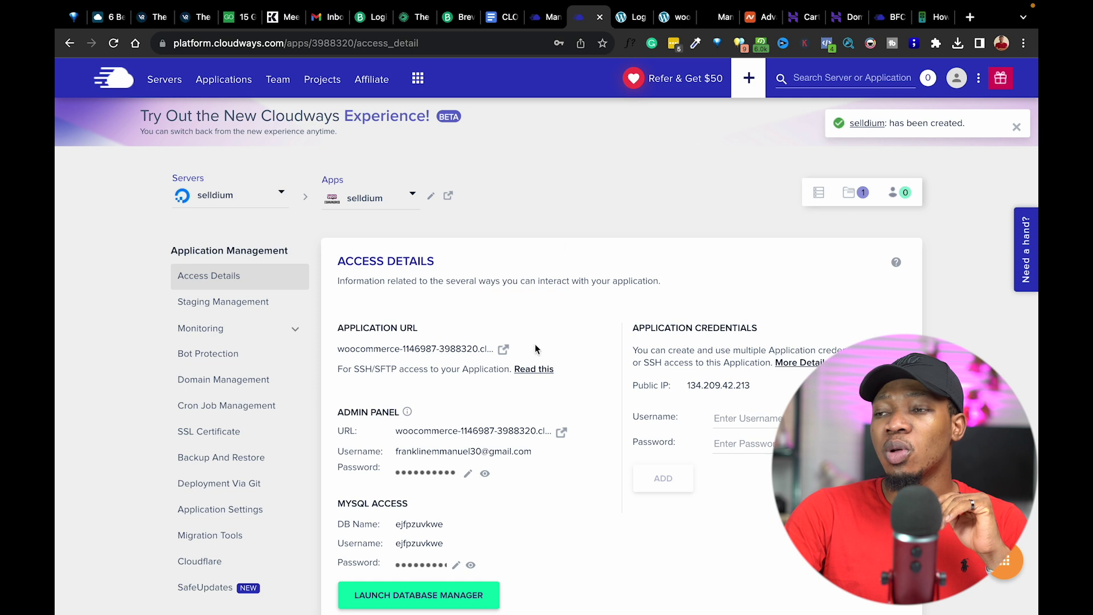
click(434, 475)
click(626, 17)
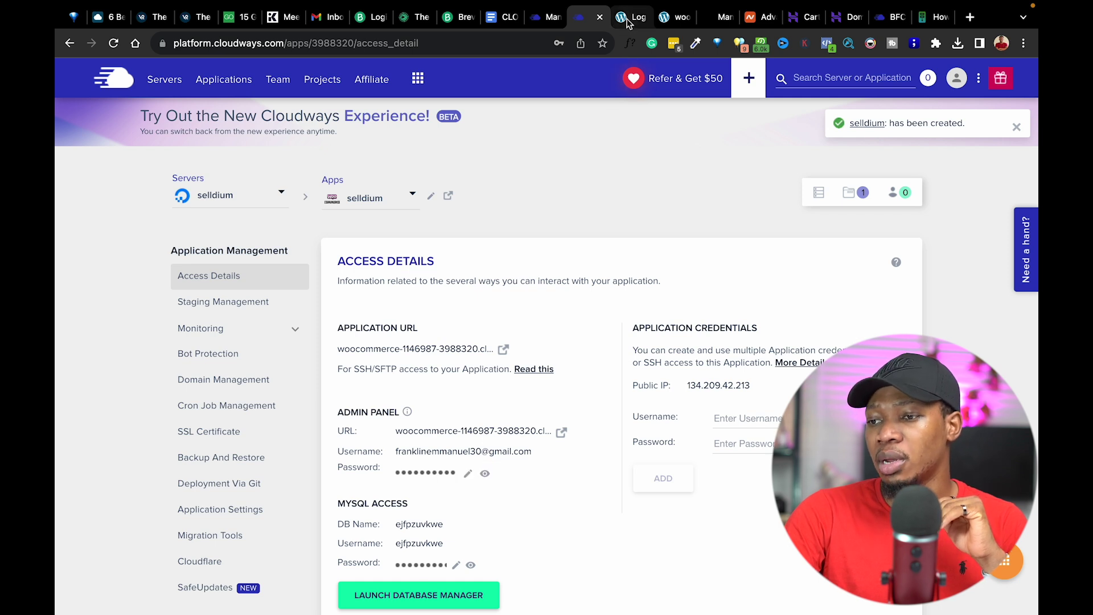
click(507, 291)
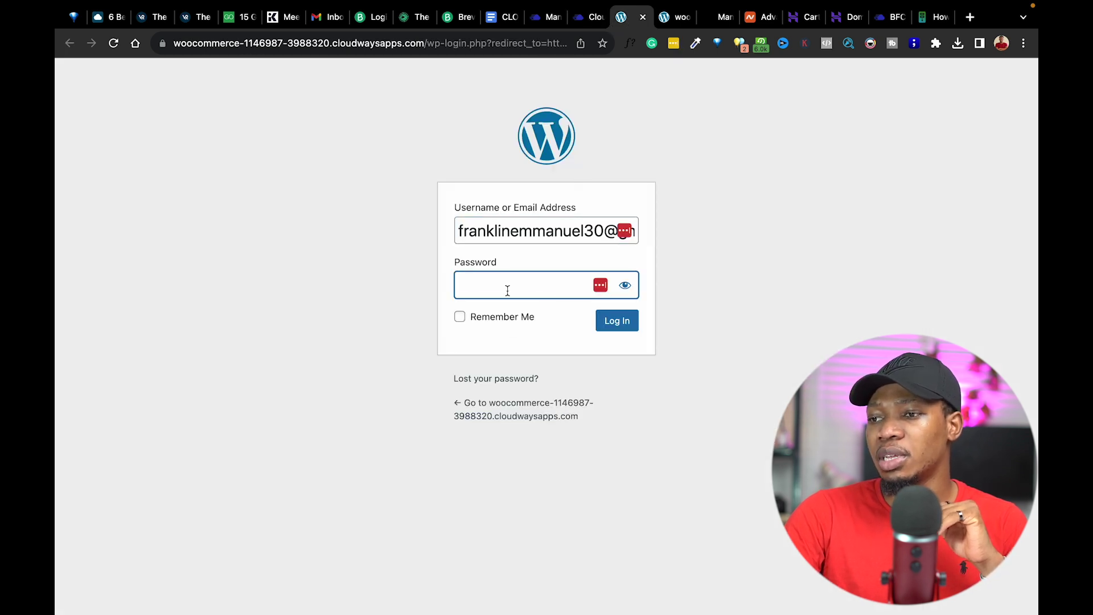
key(super+v)
click(625, 322)
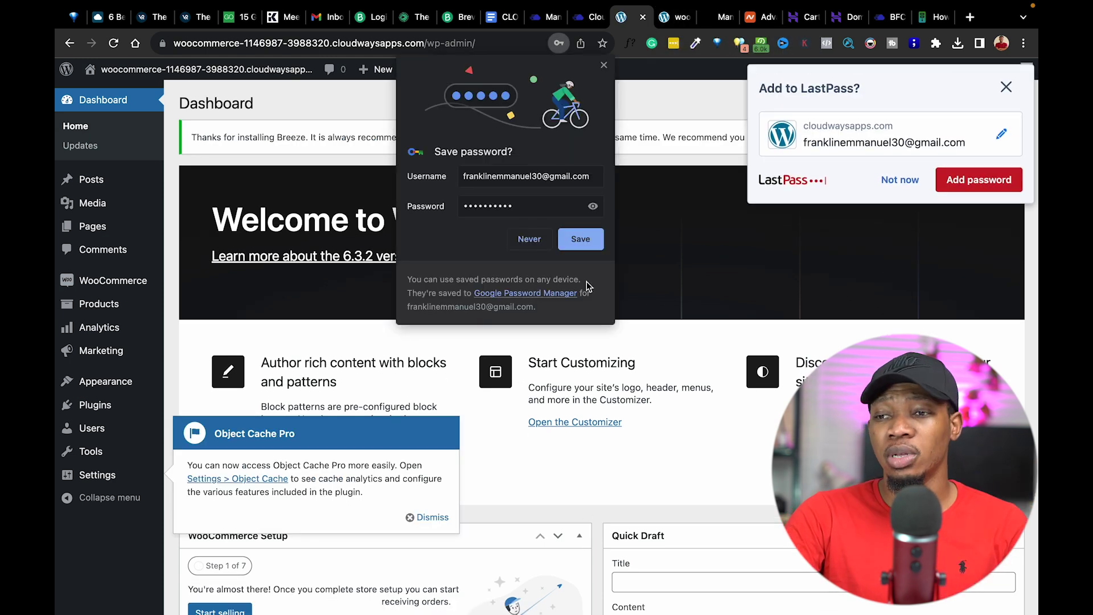
Decline saving the password, check the empty storefront, and dismiss the Object Cache Pro notice.
click(532, 238)
click(1005, 87)
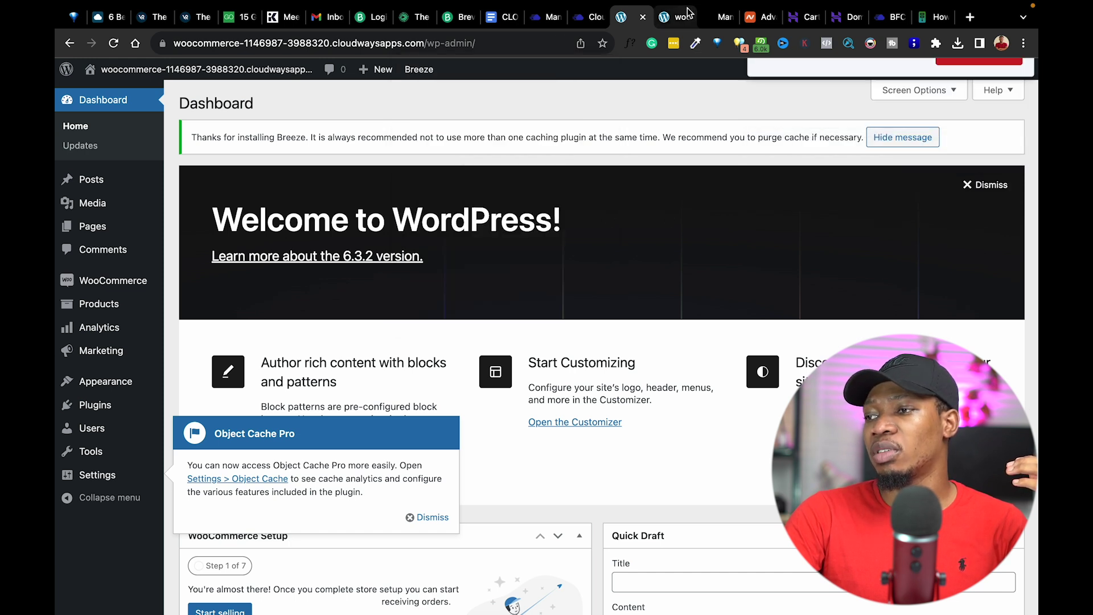
click(673, 18)
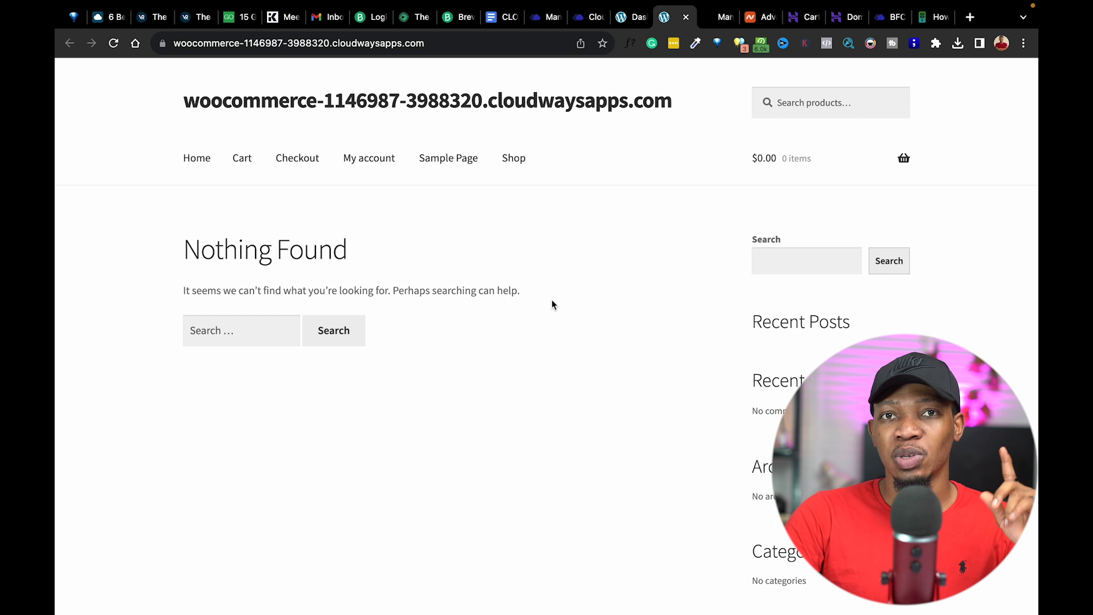
click(631, 17)
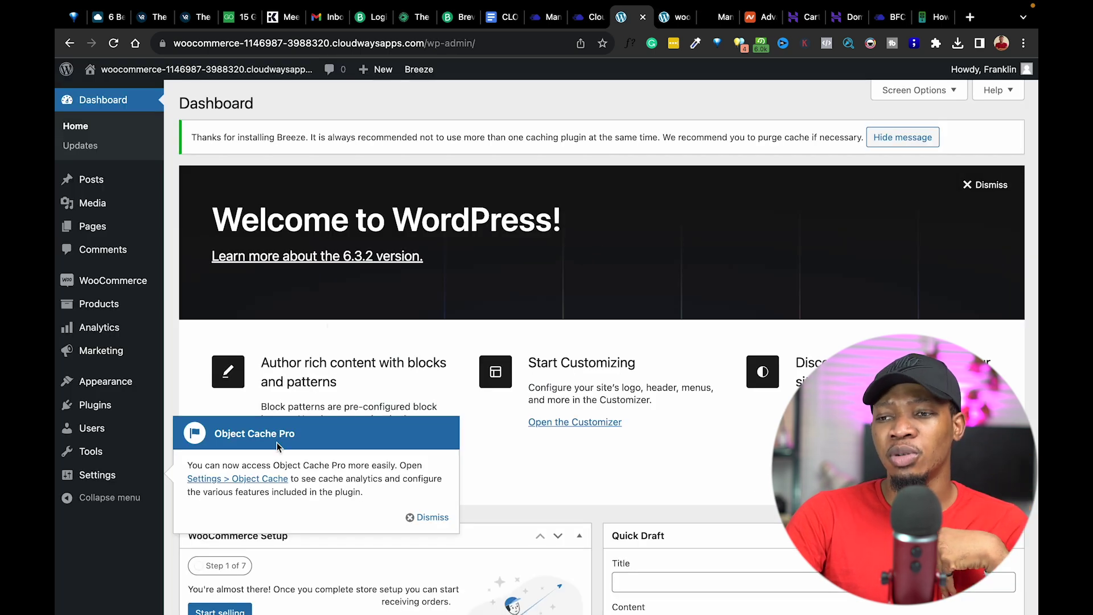
mouse_move(119, 390)
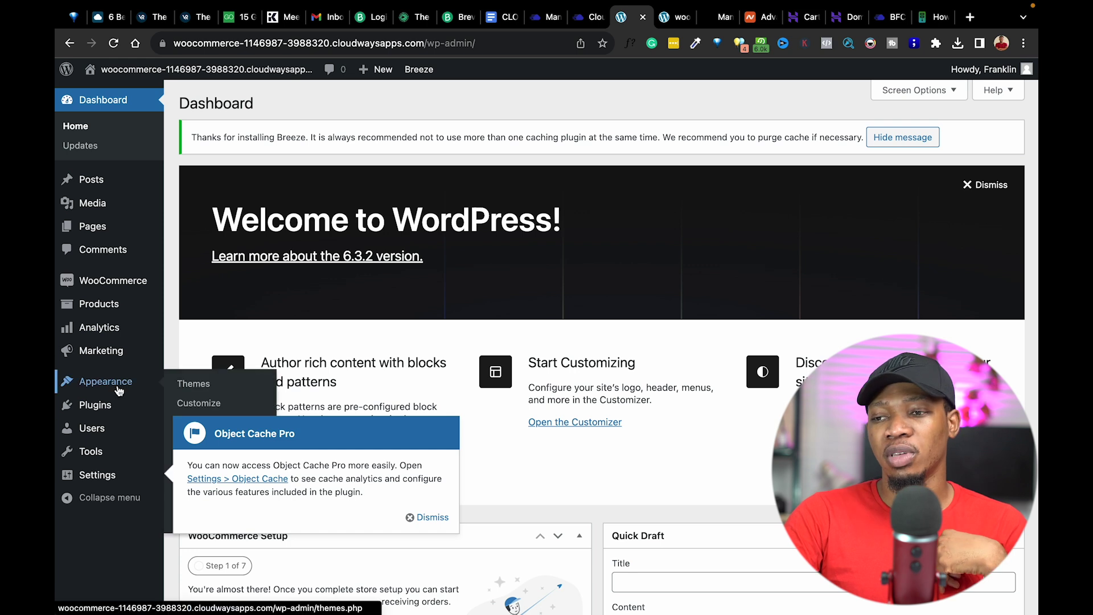
click(428, 517)
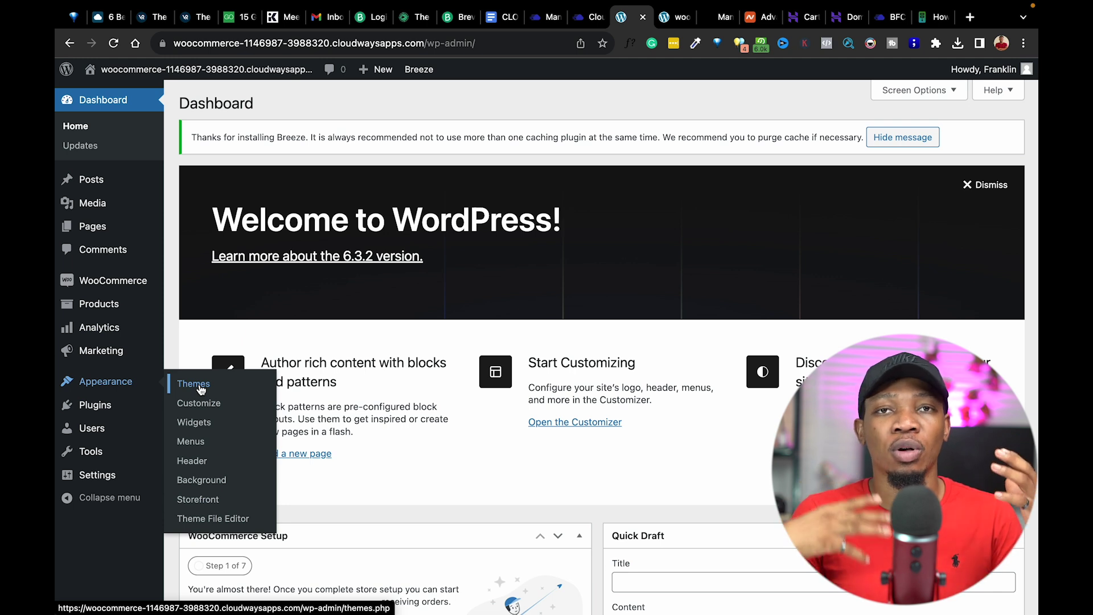
Search the theme directory for 'astra', then install and activate the Astra theme.
click(200, 388)
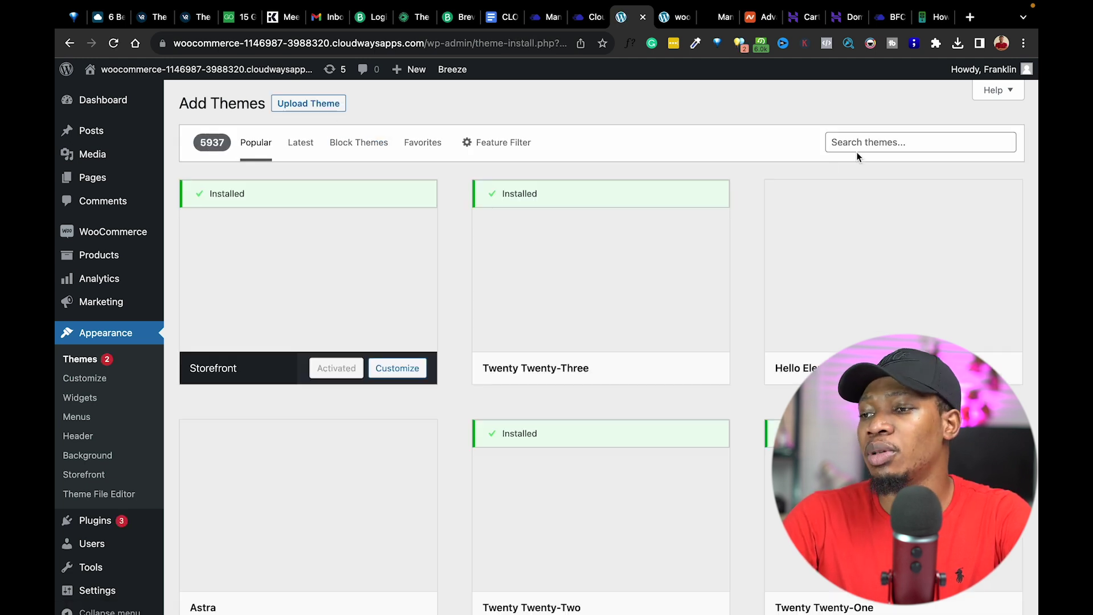
click(856, 141)
text(astra)
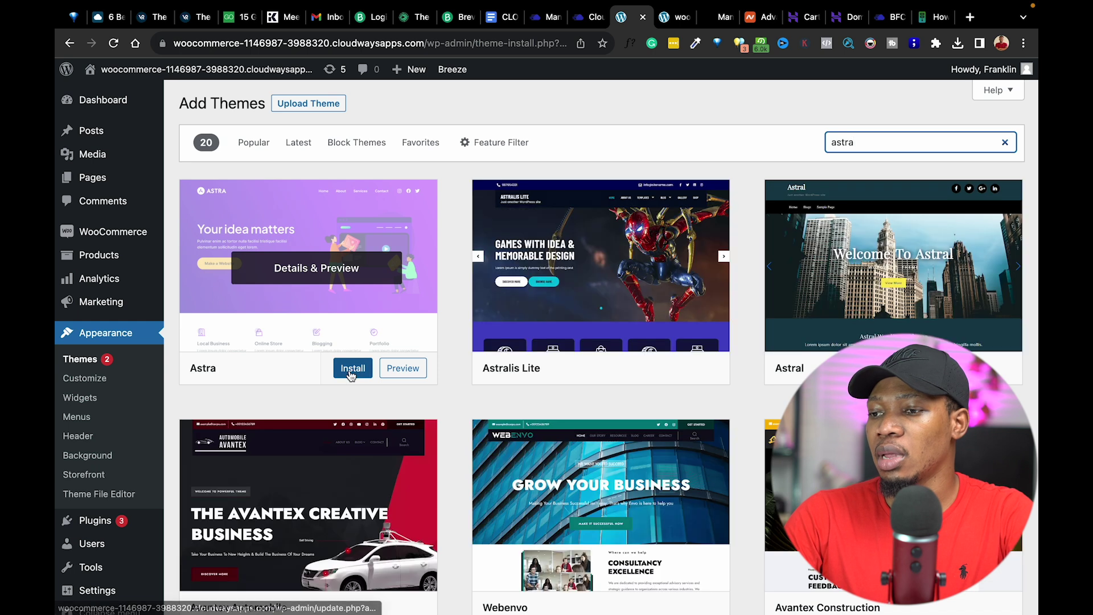
click(350, 373)
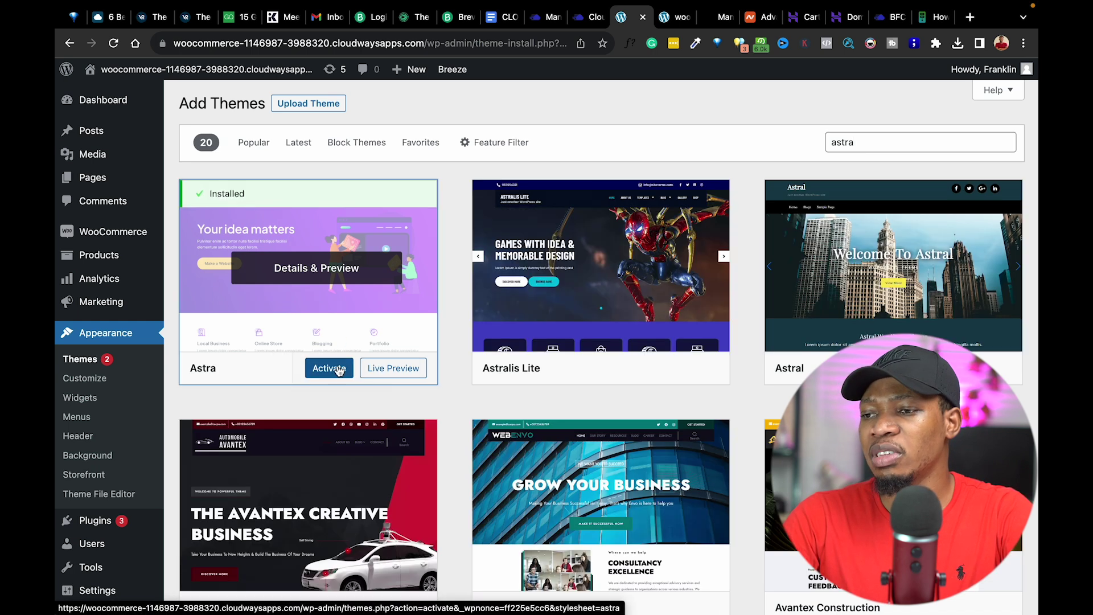
click(339, 370)
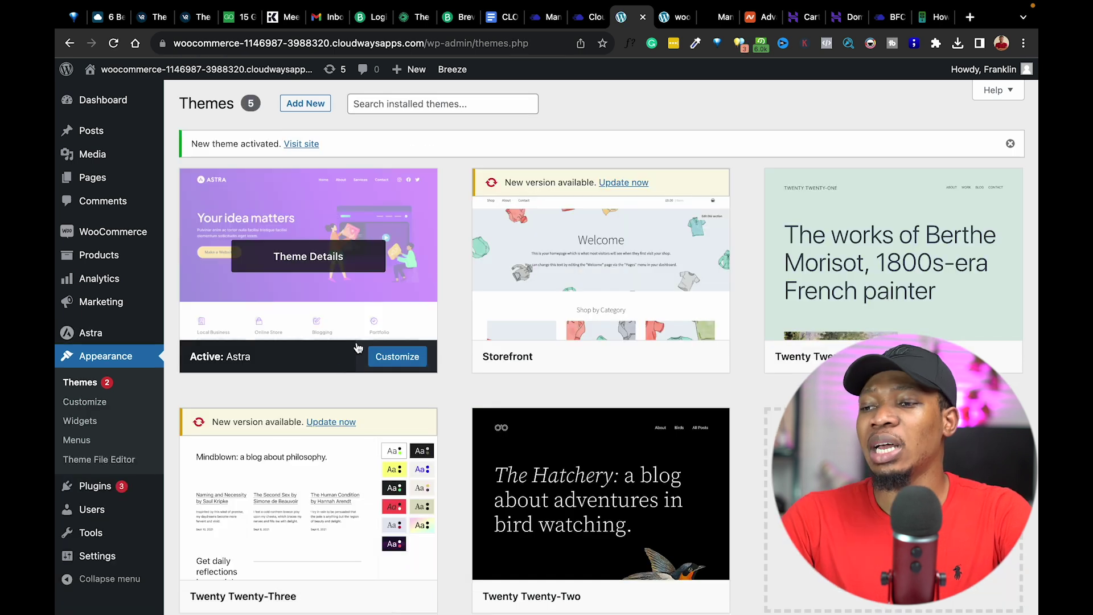
Open the live site in a new tab to confirm the Astra layout, then return to Themes.
mouse_move(194, 71)
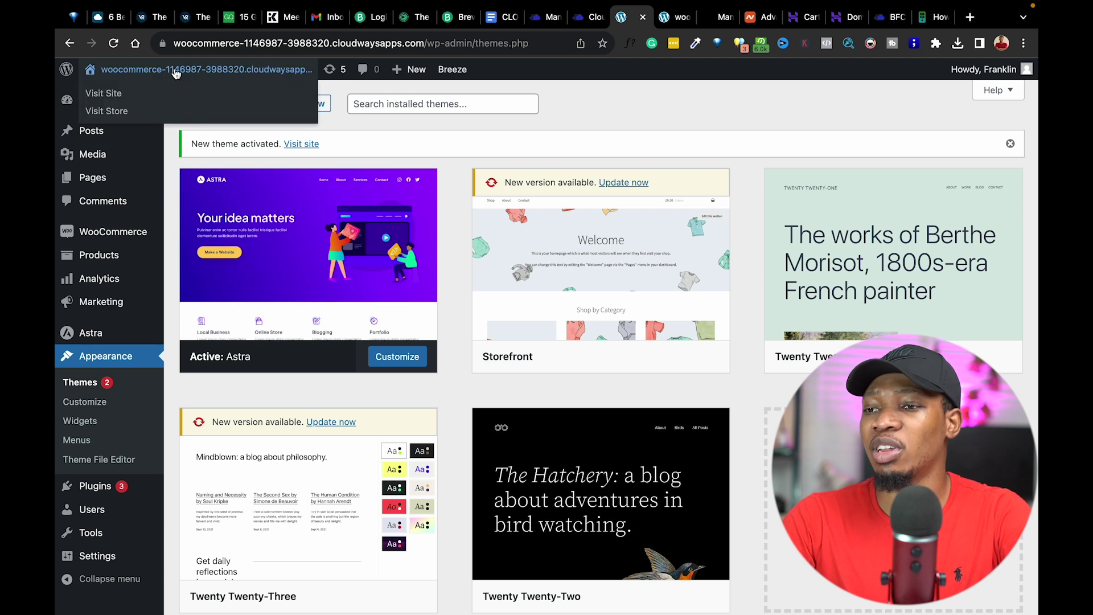
right_click(125, 100)
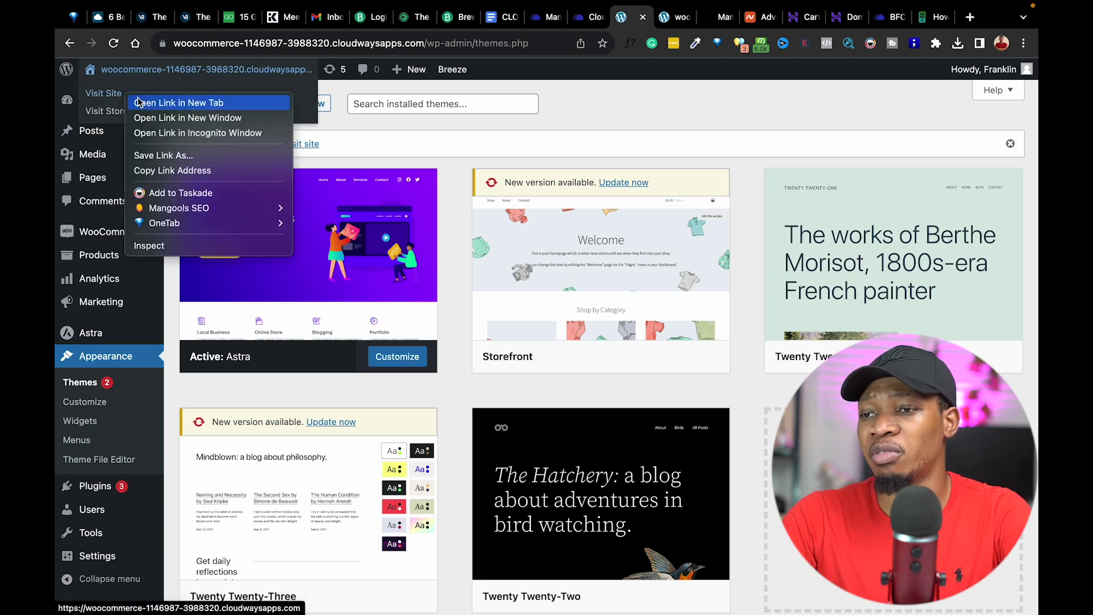
click(147, 104)
click(645, 19)
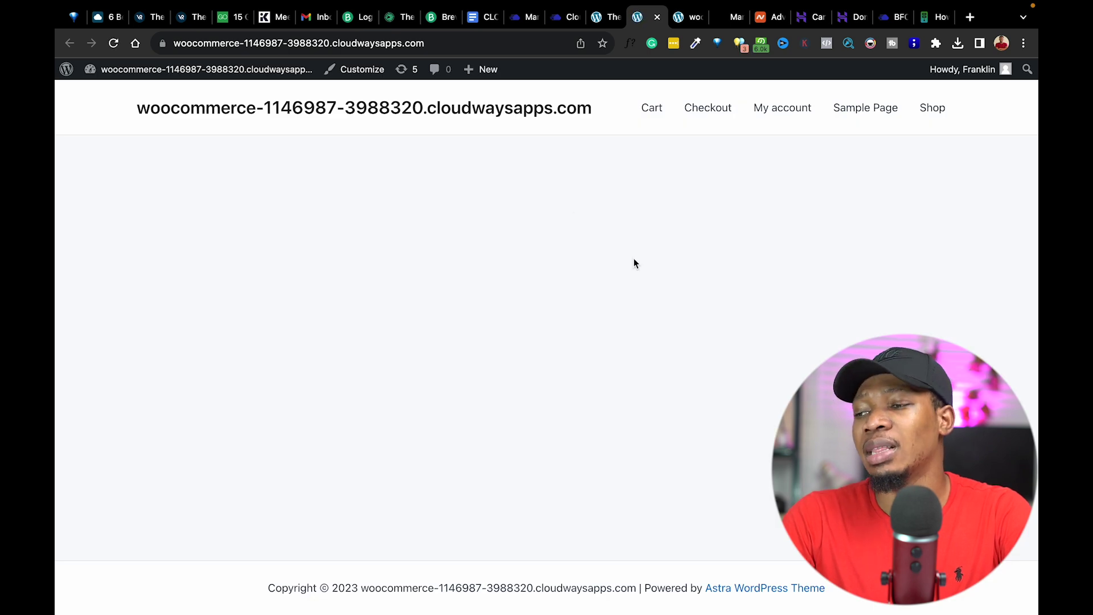
click(682, 17)
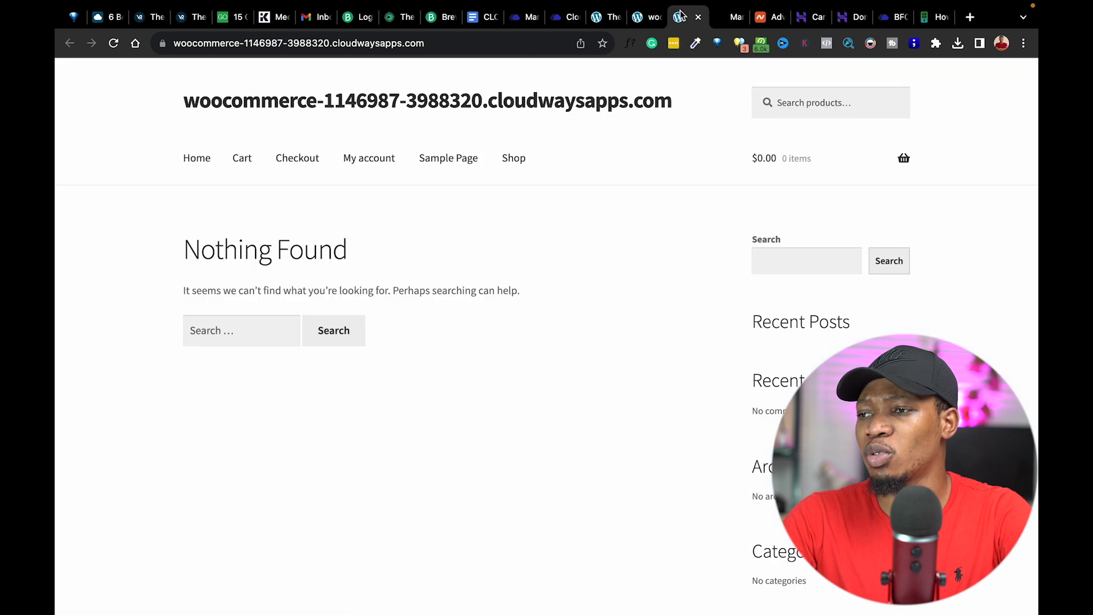
click(646, 20)
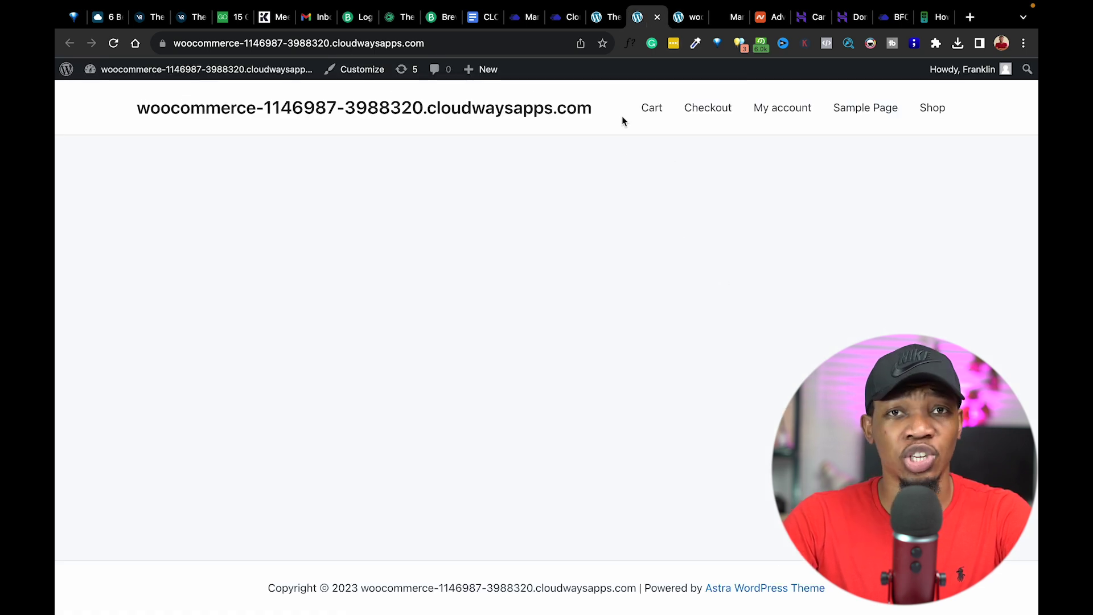
click(603, 17)
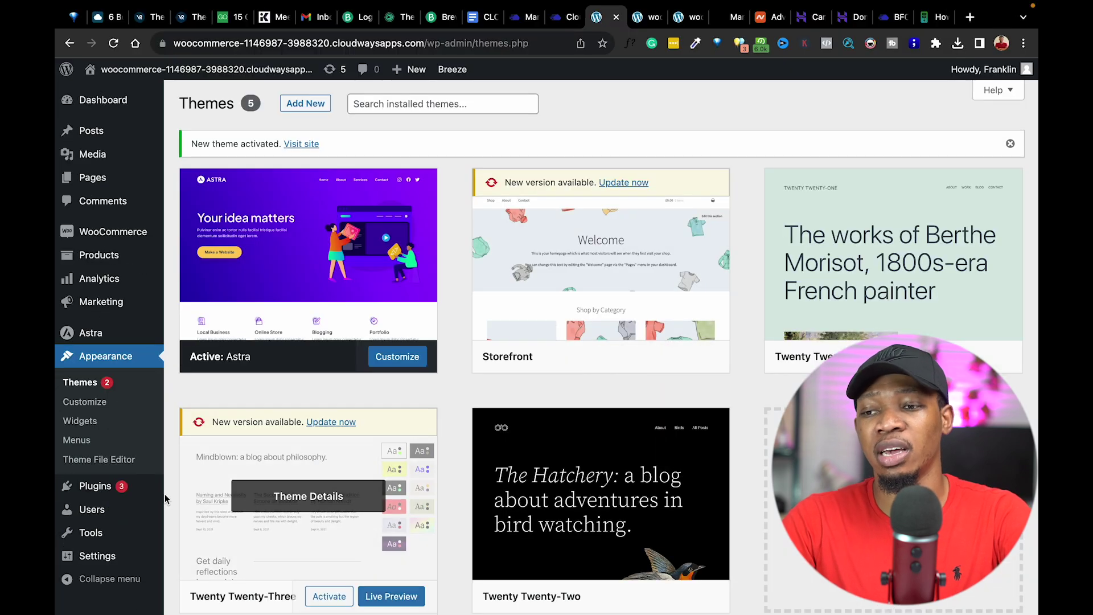
mouse_move(154, 497)
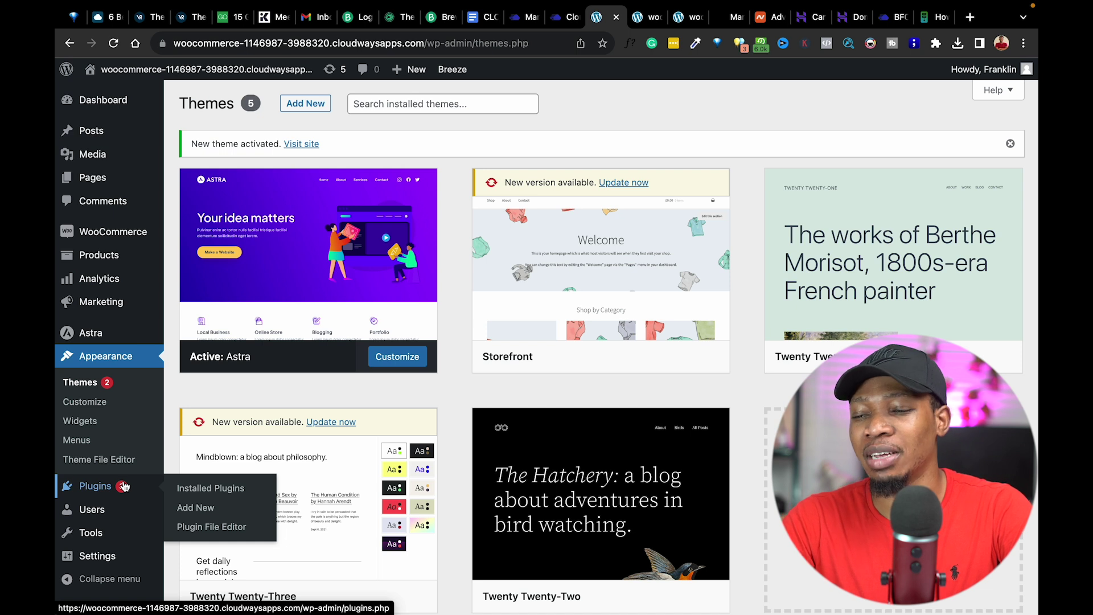
Search plugins for 'starter sites', then install and activate Starter Templates.
click(207, 510)
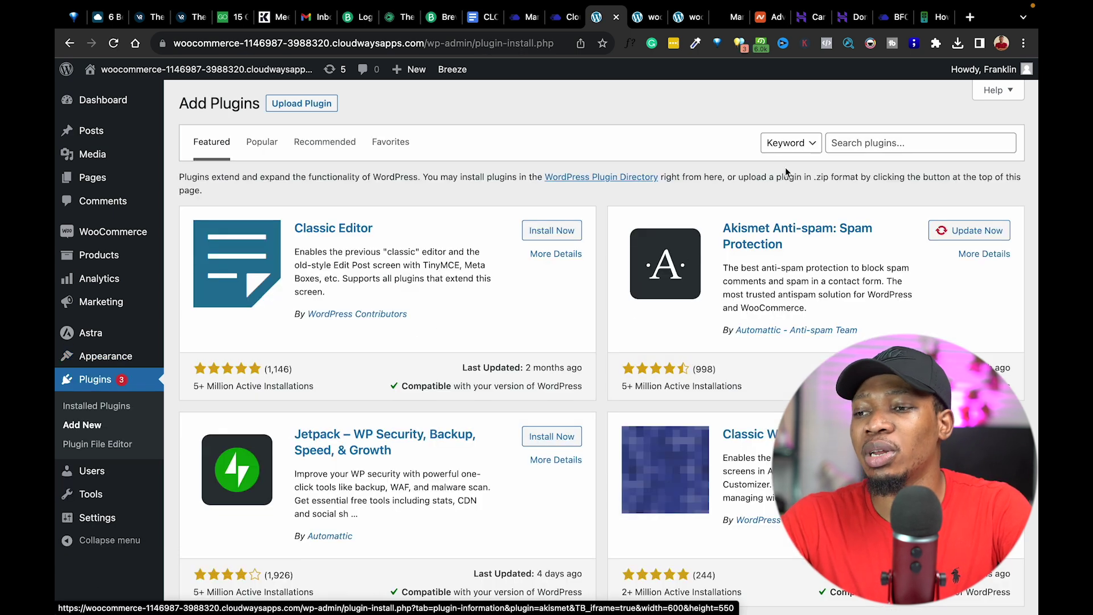
click(865, 143)
text(st)
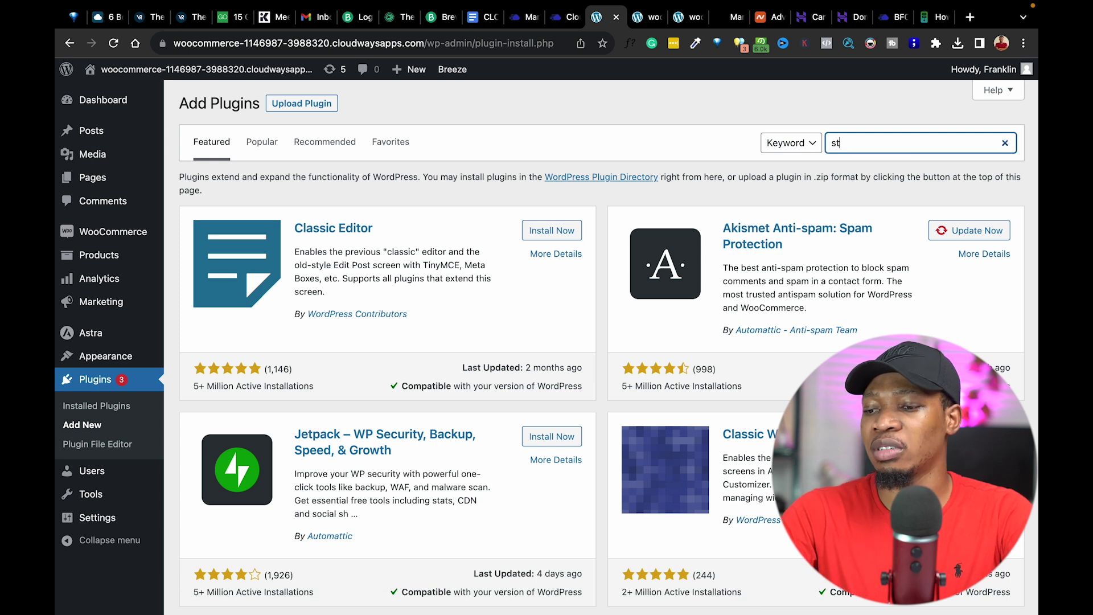
text(arter sites)
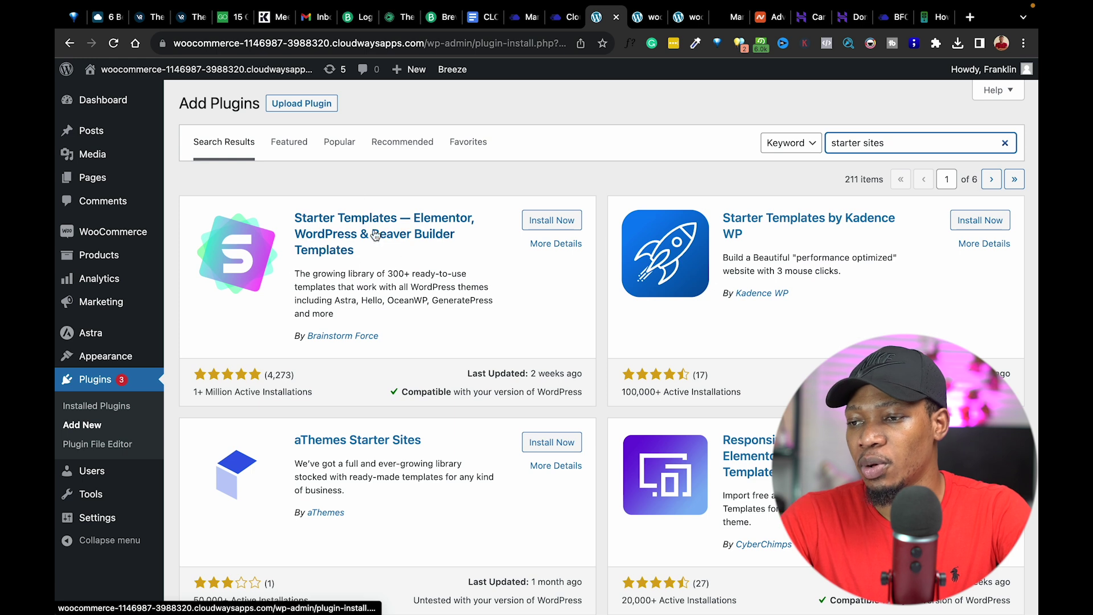
click(566, 227)
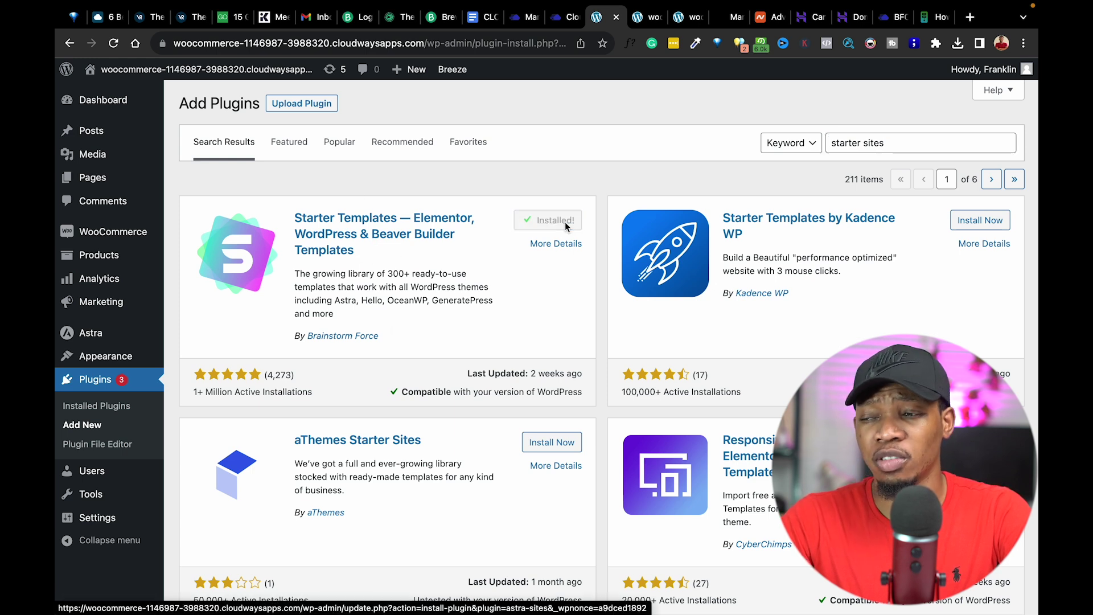
click(558, 221)
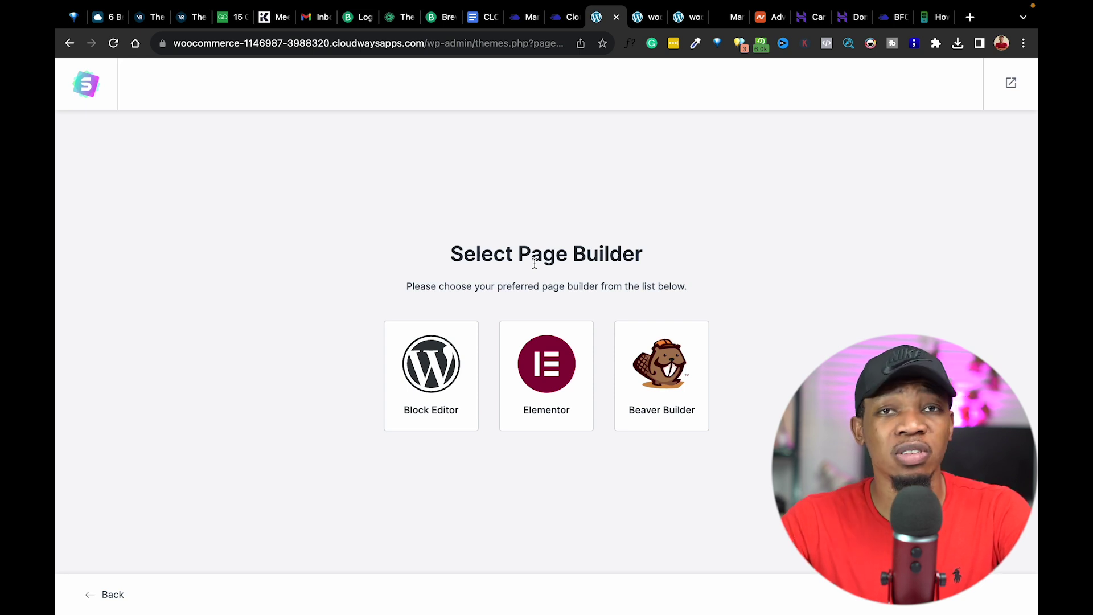
Choose Elementor as the page builder and filter the templates to E-Commerce.
click(556, 380)
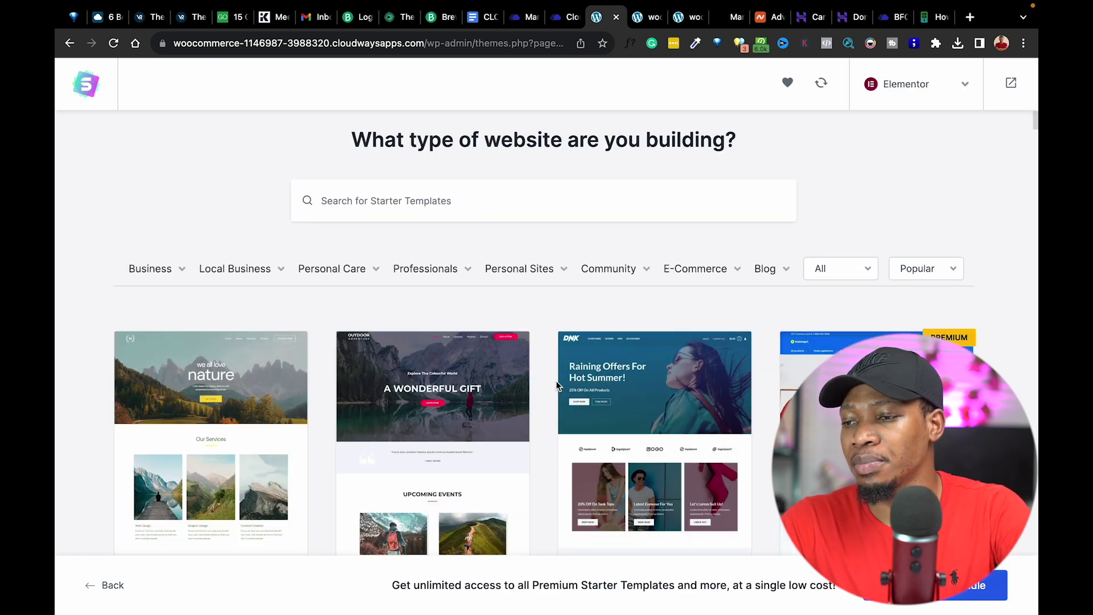
mouse_move(700, 274)
click(700, 270)
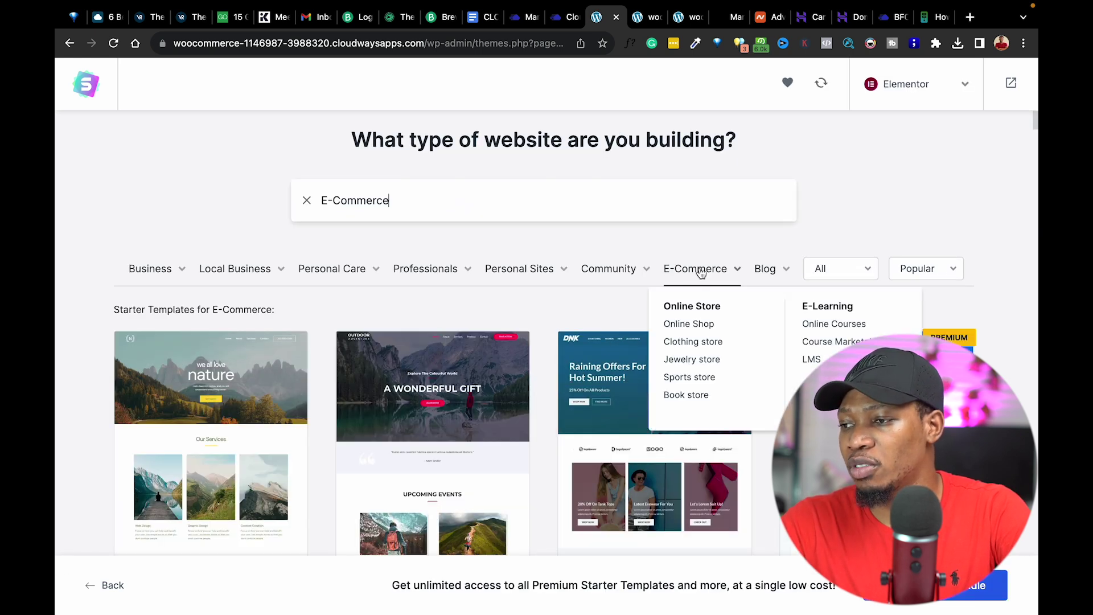
Scroll the template grid and select the Flawless skin cleanser template.
scroll(536, 307, down, 2)
scroll(535, 311, down, 5)
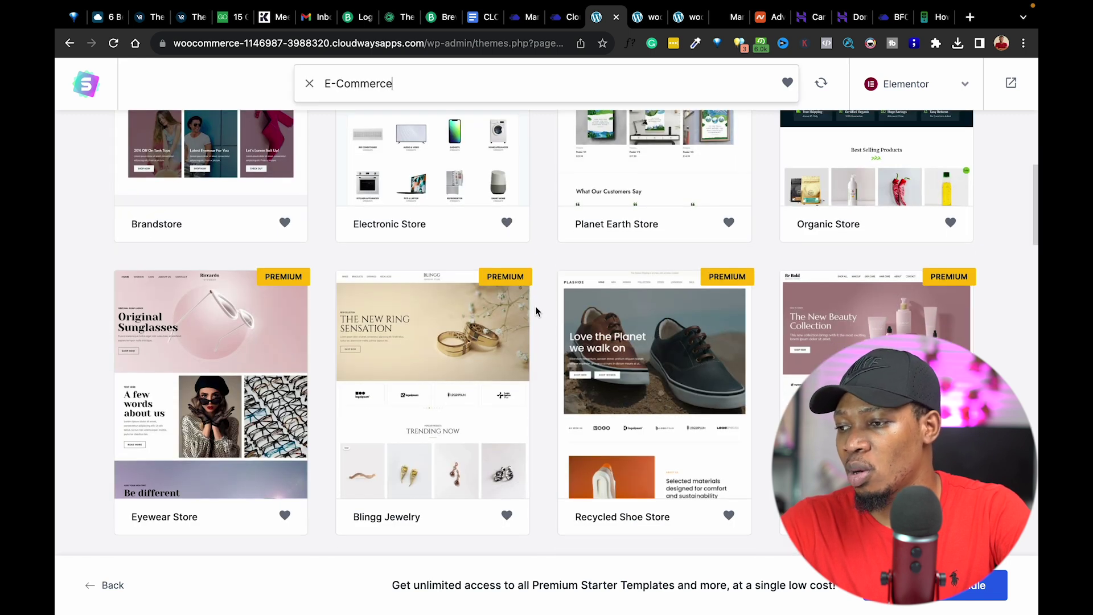
scroll(536, 312, down, 4)
scroll(649, 313, down, 2)
scroll(649, 312, down, 2)
scroll(542, 333, down, 10)
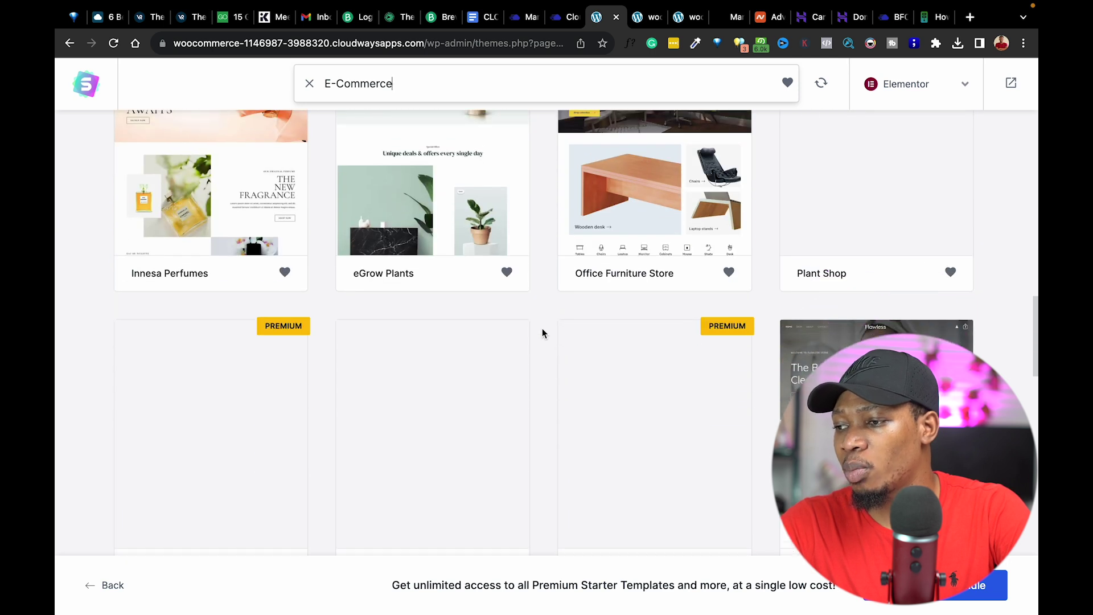
scroll(542, 332, down, 2)
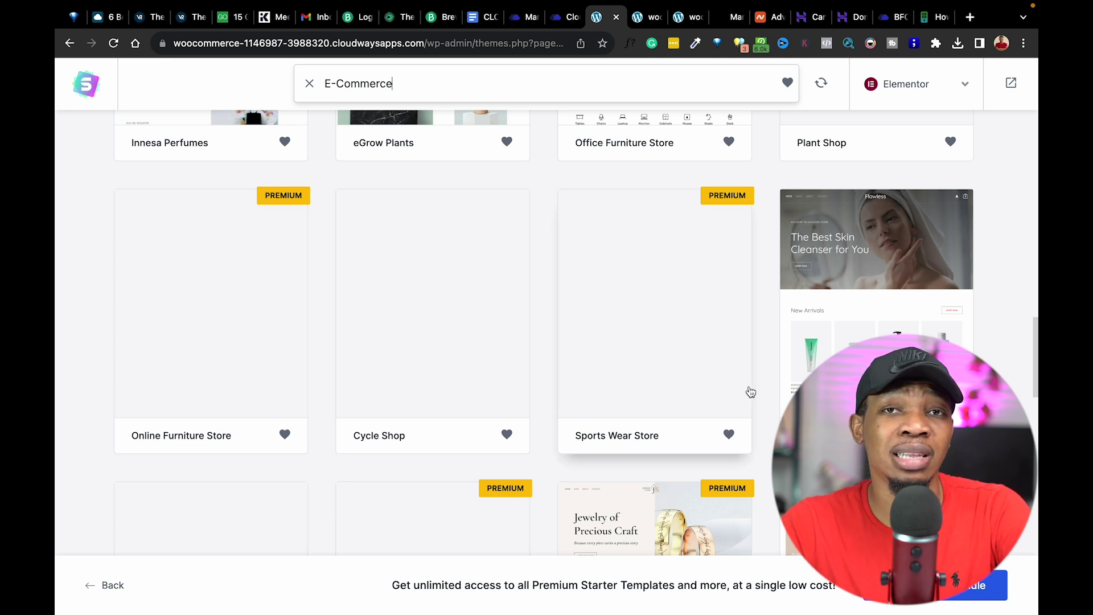
click(879, 312)
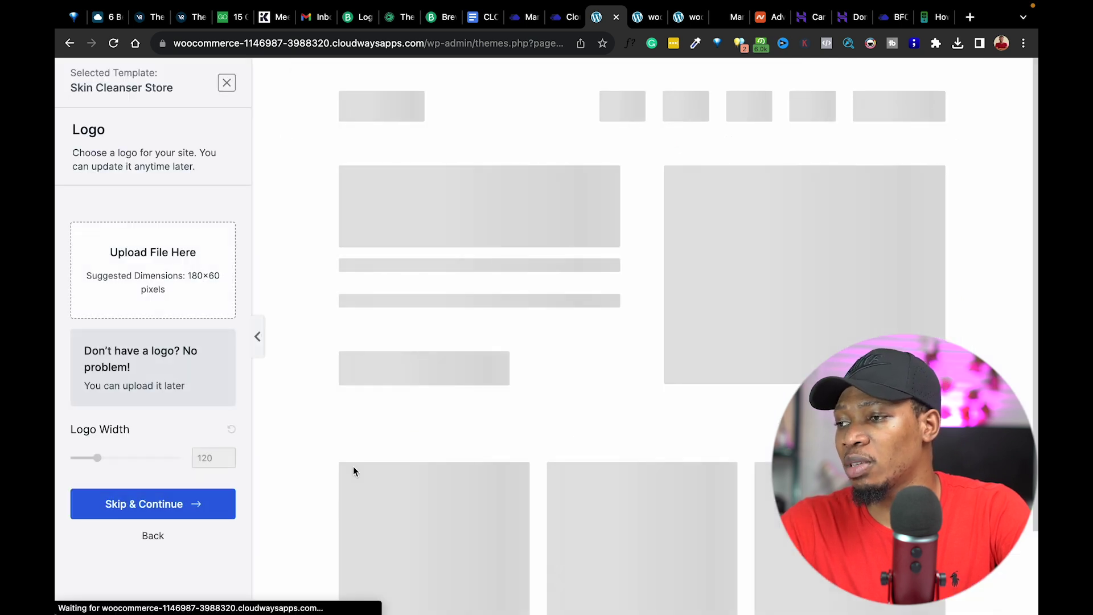
Skip the logo, keep the default colours and fonts, and skip the plugin update requirement.
click(164, 505)
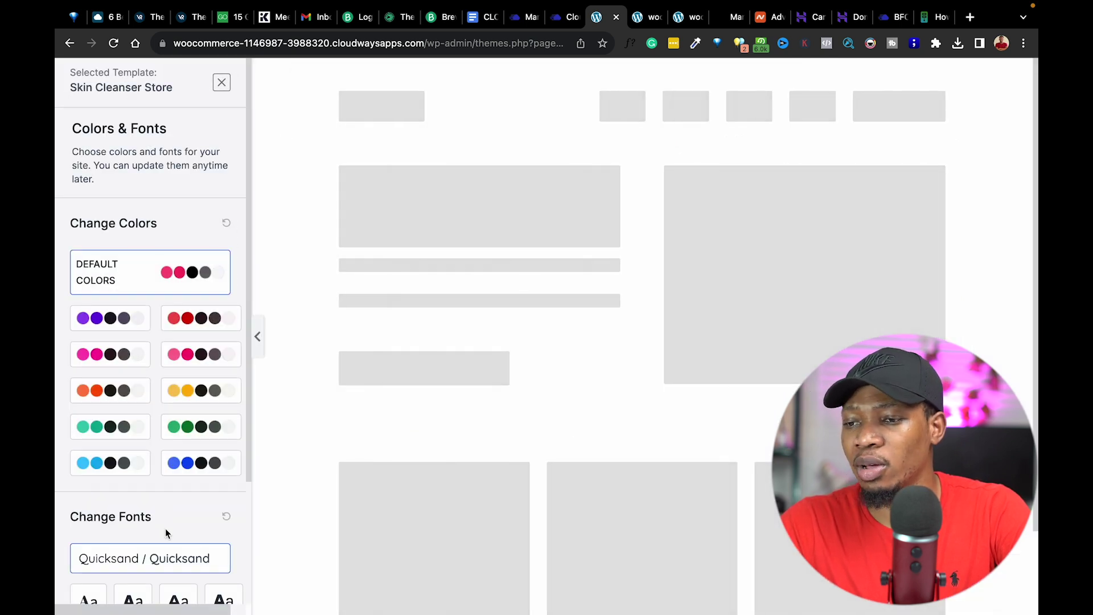
scroll(165, 528, down, 3)
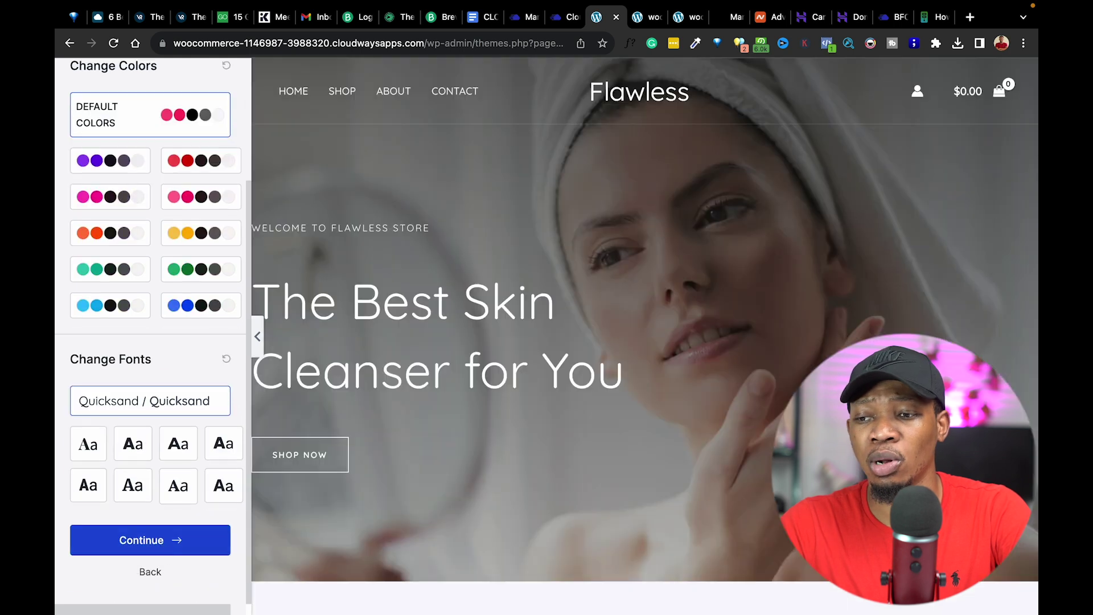
click(162, 542)
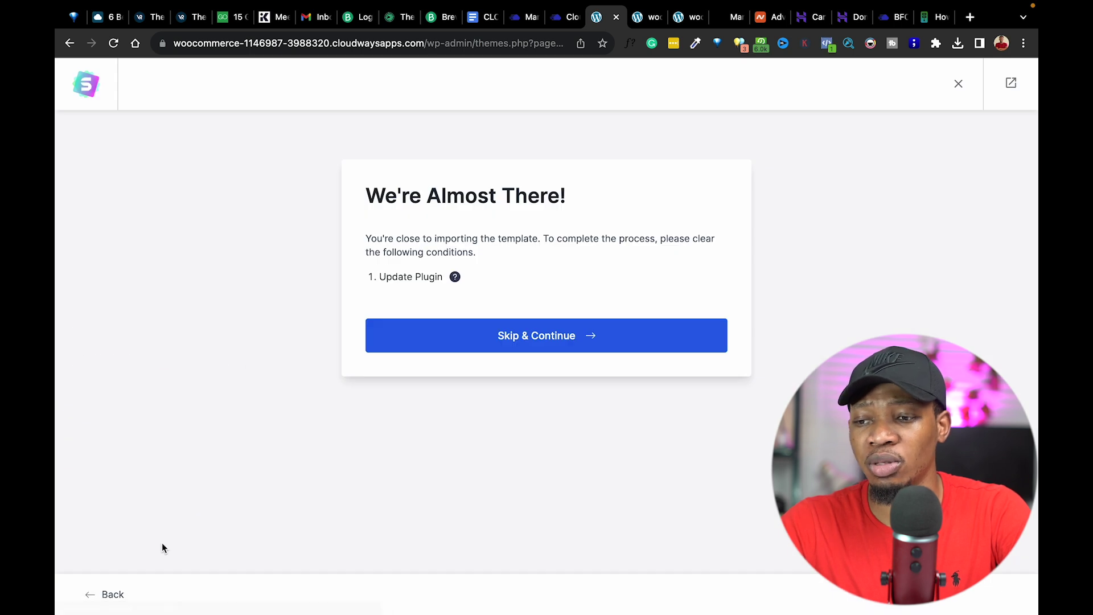
click(545, 333)
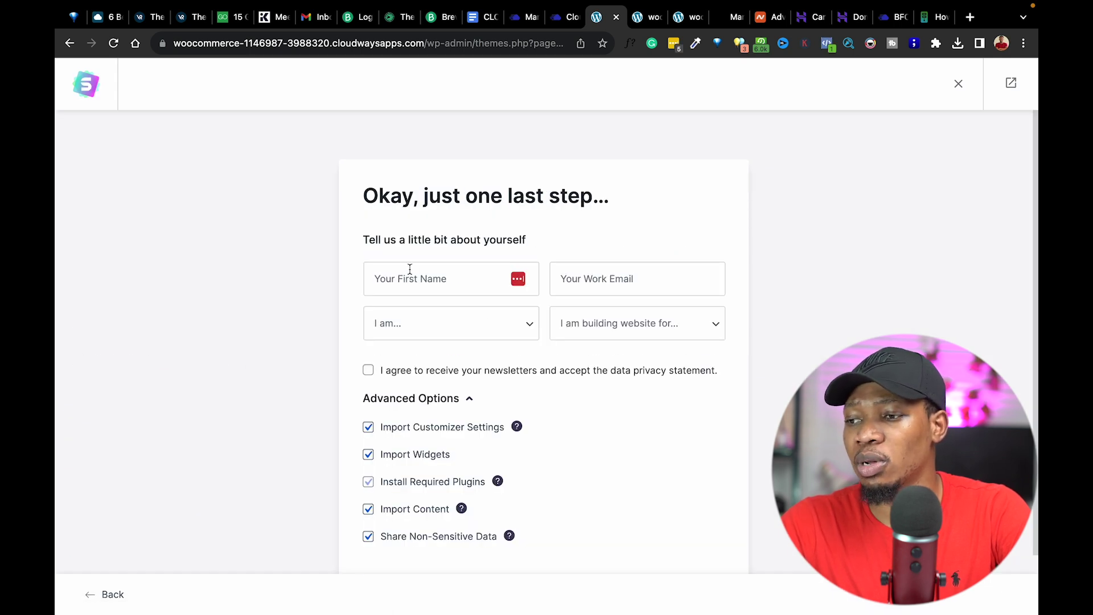
Enter the first name and work email, choose Beginner and Myself/My Company, then build the site.
click(476, 277)
text(frank)
key(Tab)
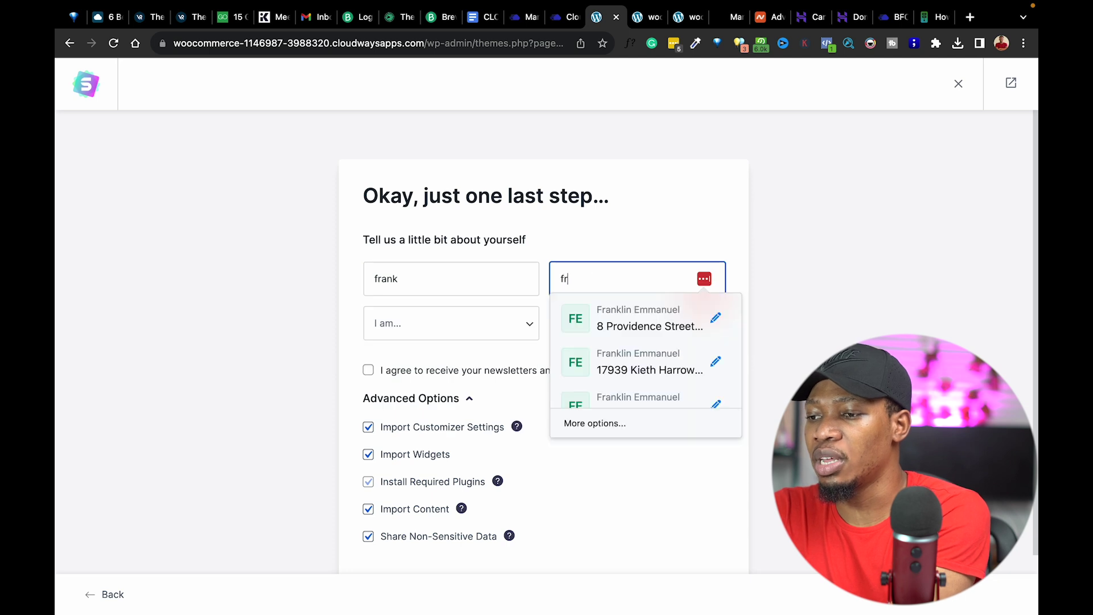
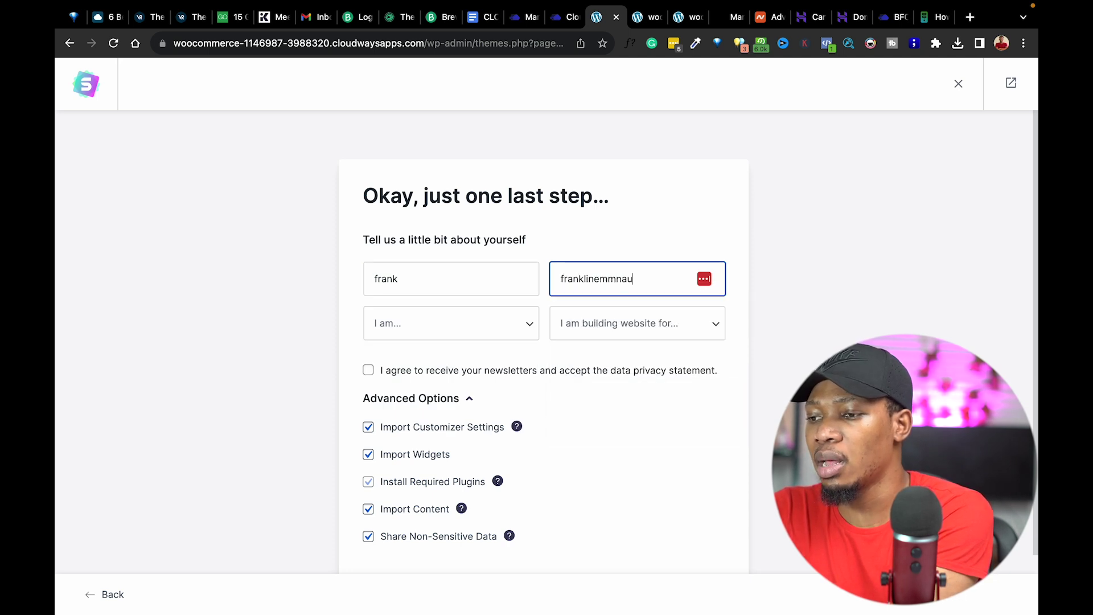
key(Tab)
key(Down)
key(Return)
click(616, 329)
click(617, 340)
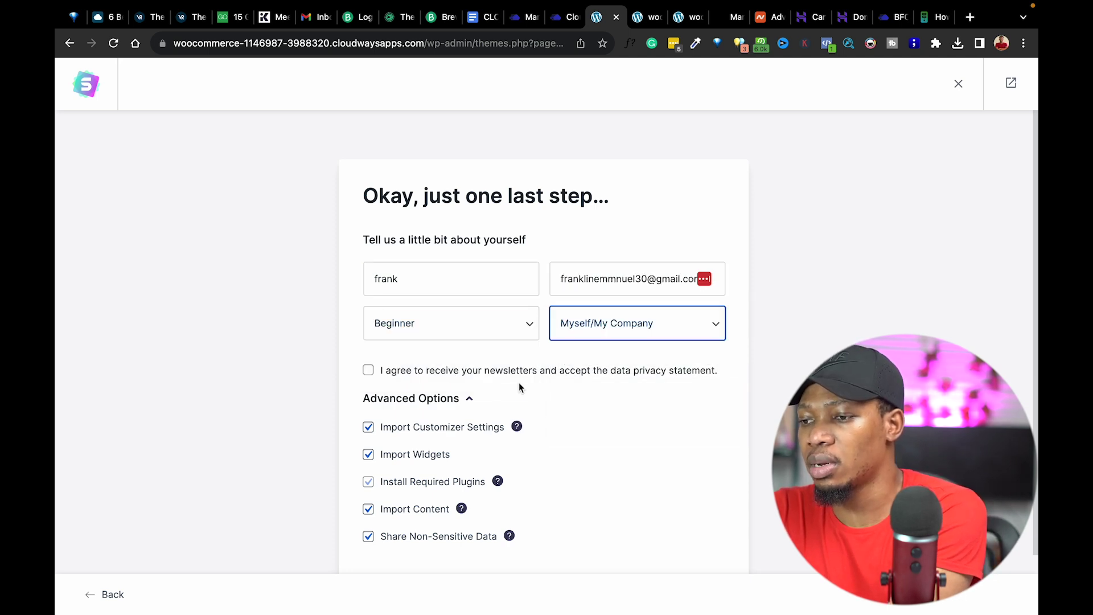
scroll(370, 373, down, 2)
click(593, 525)
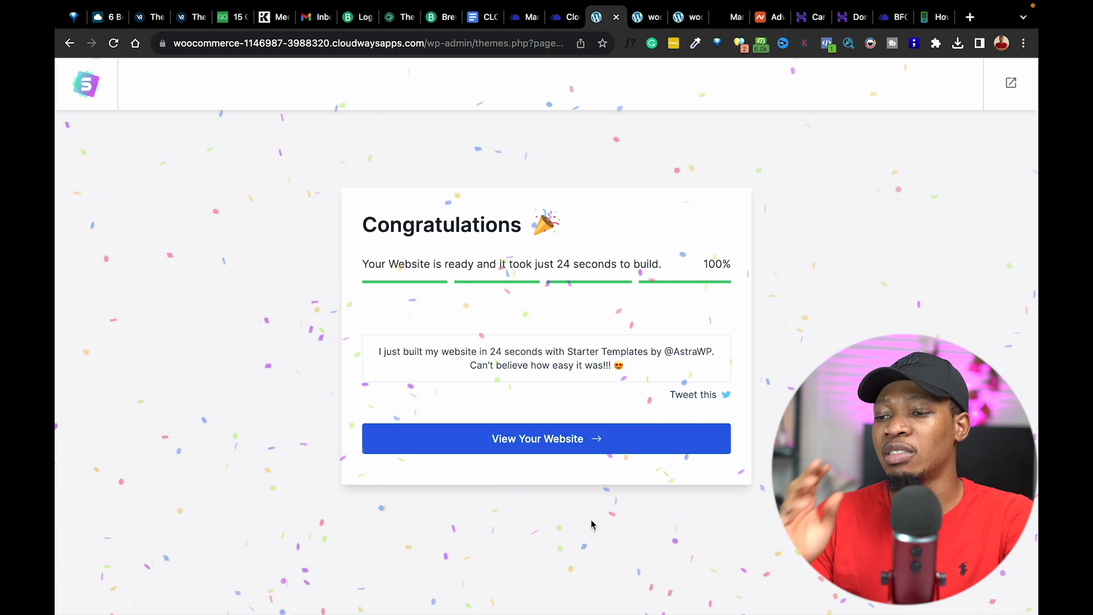
Open the newly built Flawless website and compare it with the other site tabs.
click(567, 443)
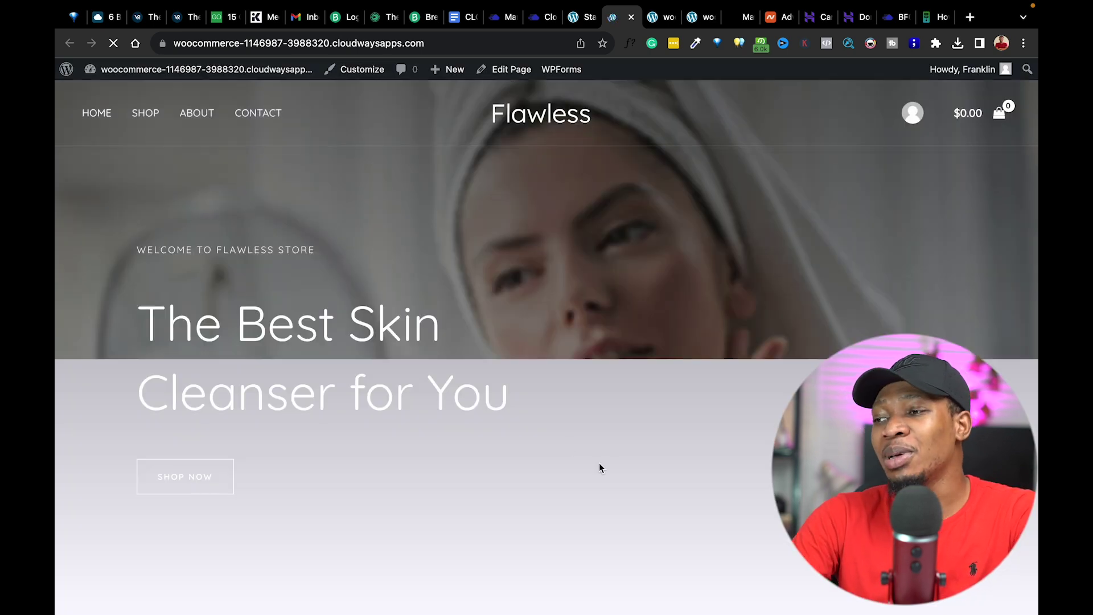
scroll(764, 408, down, 10)
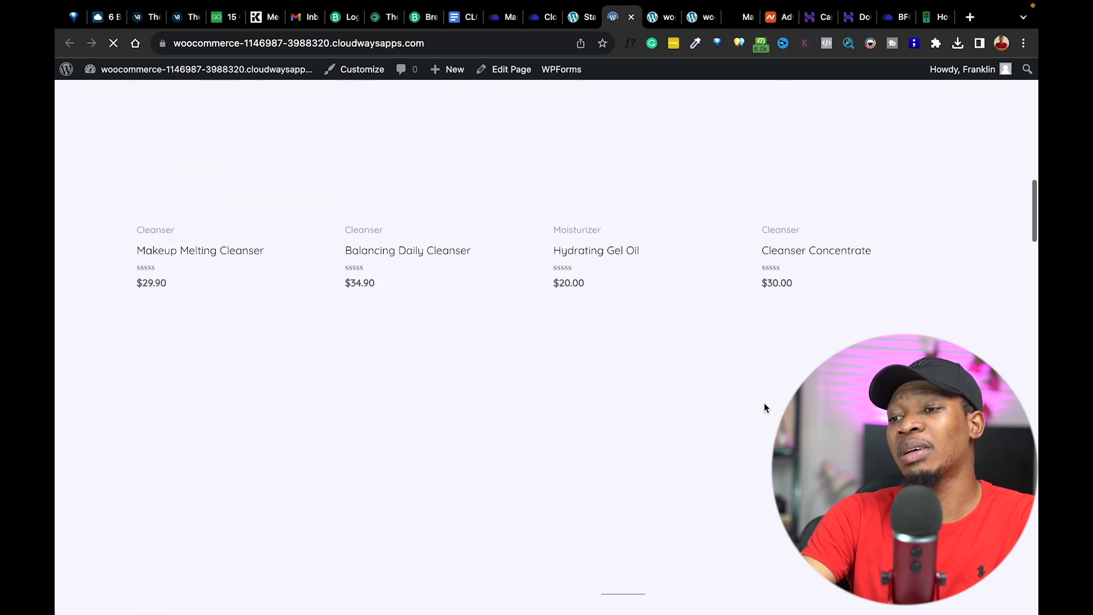
scroll(764, 408, up, 10)
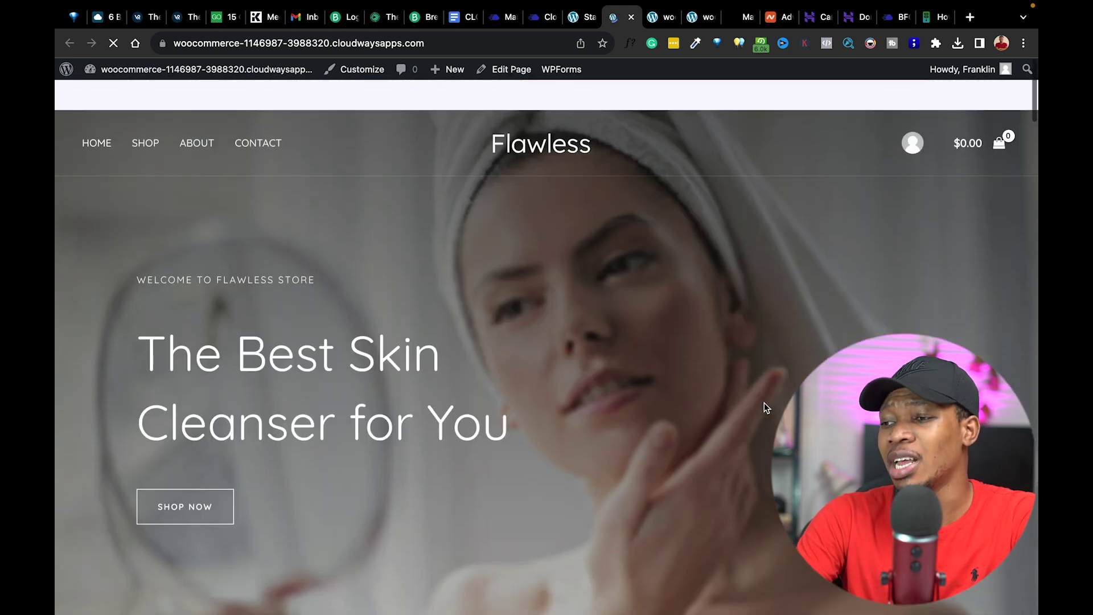
click(690, 17)
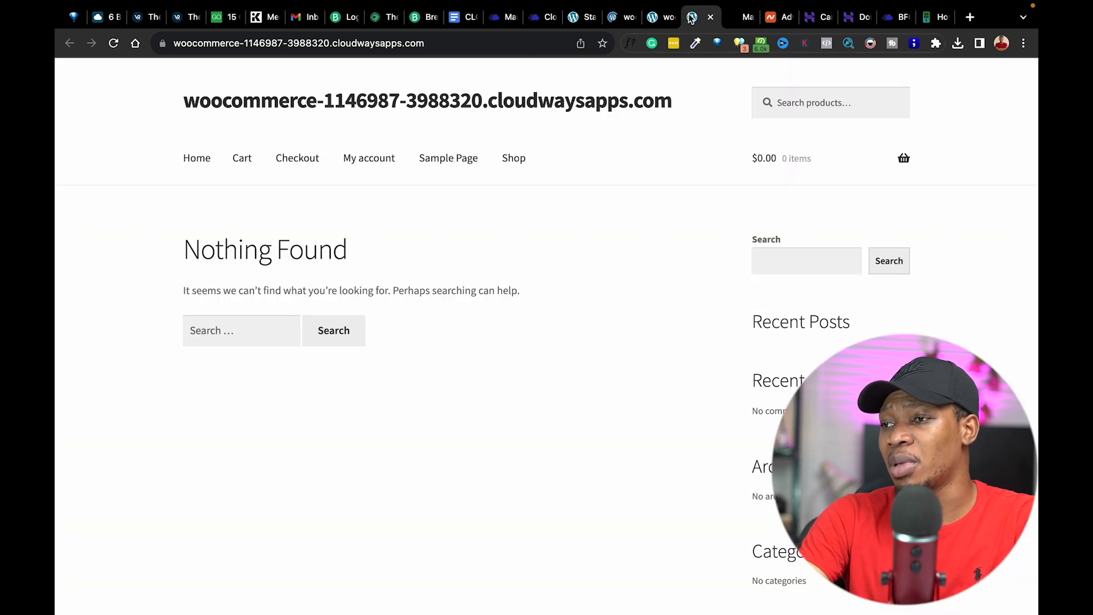
click(657, 20)
click(614, 20)
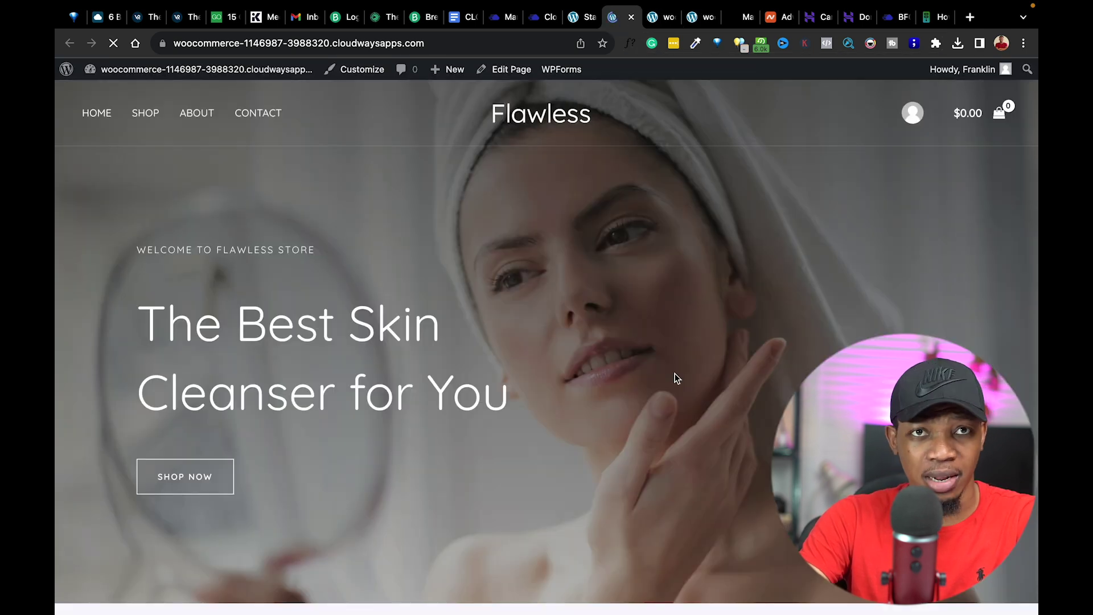
Scroll the homepage to review the priced products in the New Arrivals grid.
scroll(676, 379, down, 10)
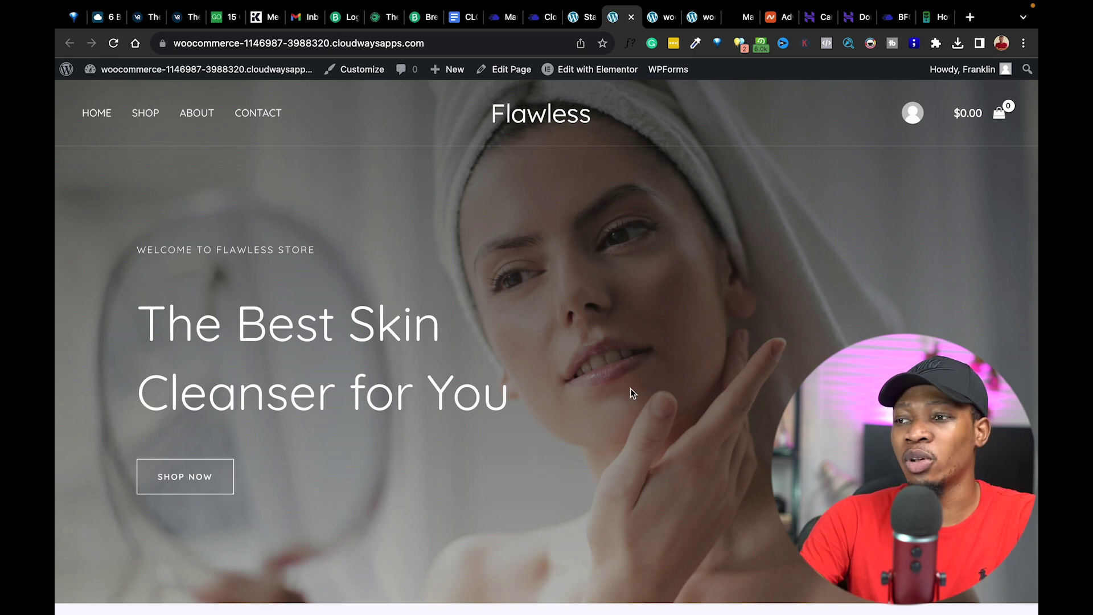
scroll(539, 431, down, 20)
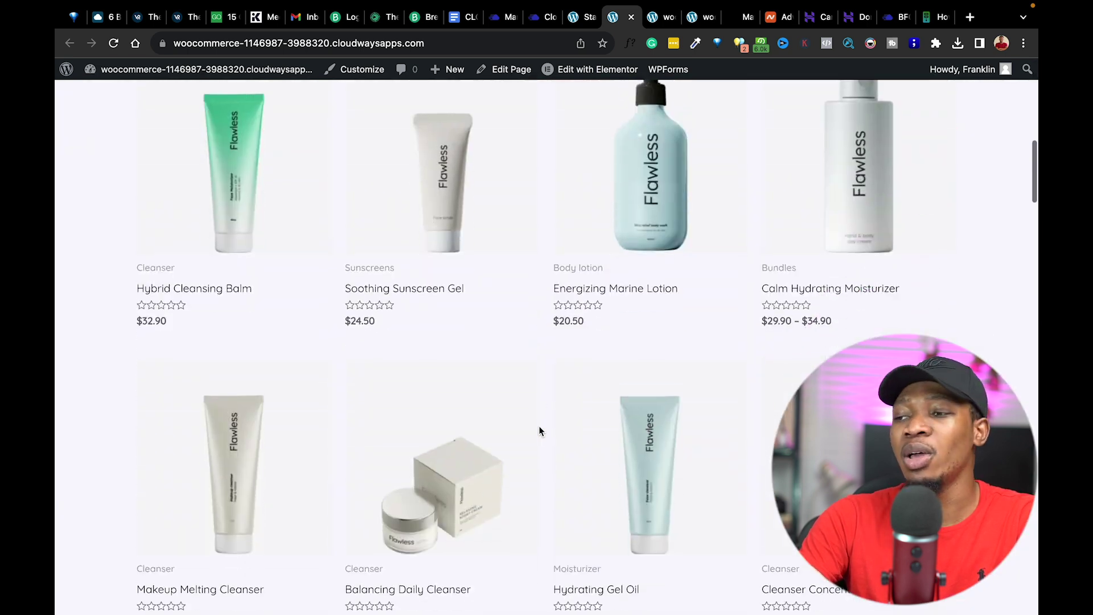
scroll(540, 431, down, 2)
scroll(540, 431, up, 20)
scroll(540, 430, down, 10)
scroll(539, 431, up, 1)
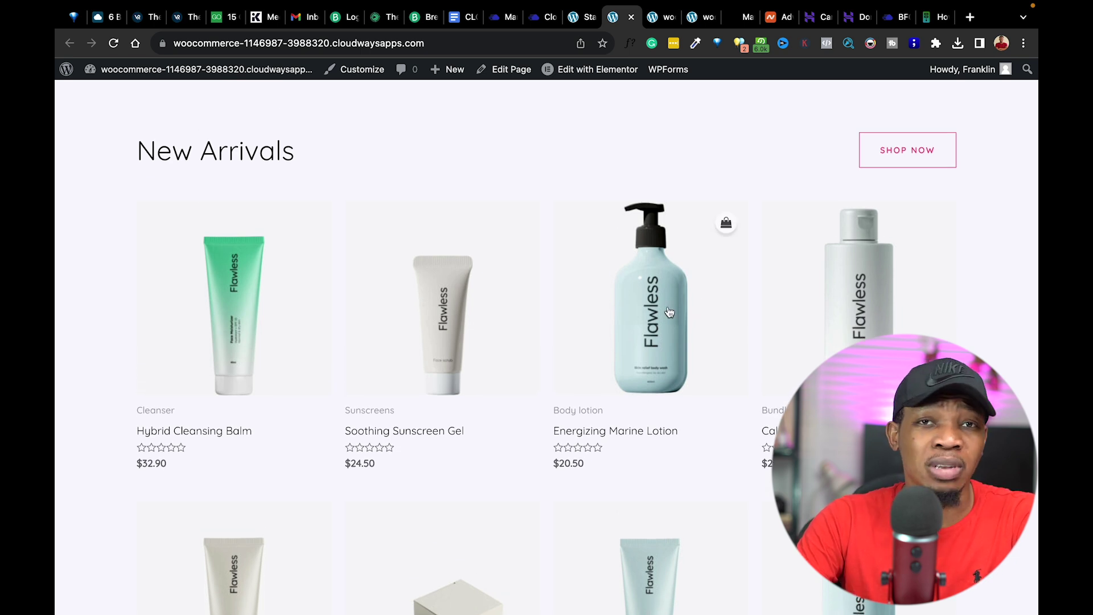
Add Energizing Marine Lotion ($20.50) to the cart, view the $20.50 cart, and proceed to checkout.
click(650, 316)
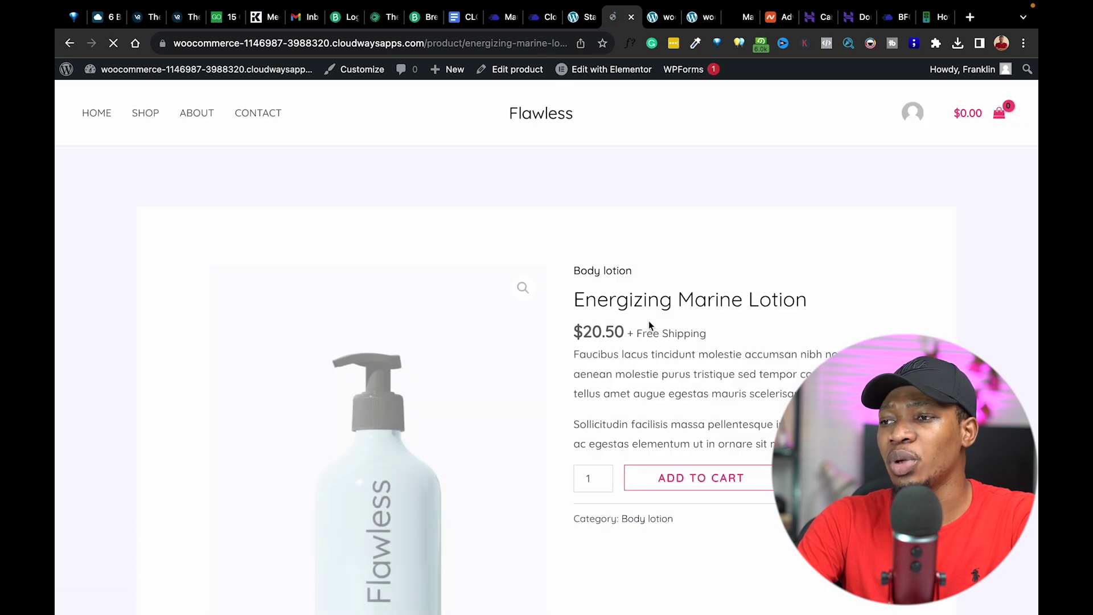
scroll(658, 404, down, 3)
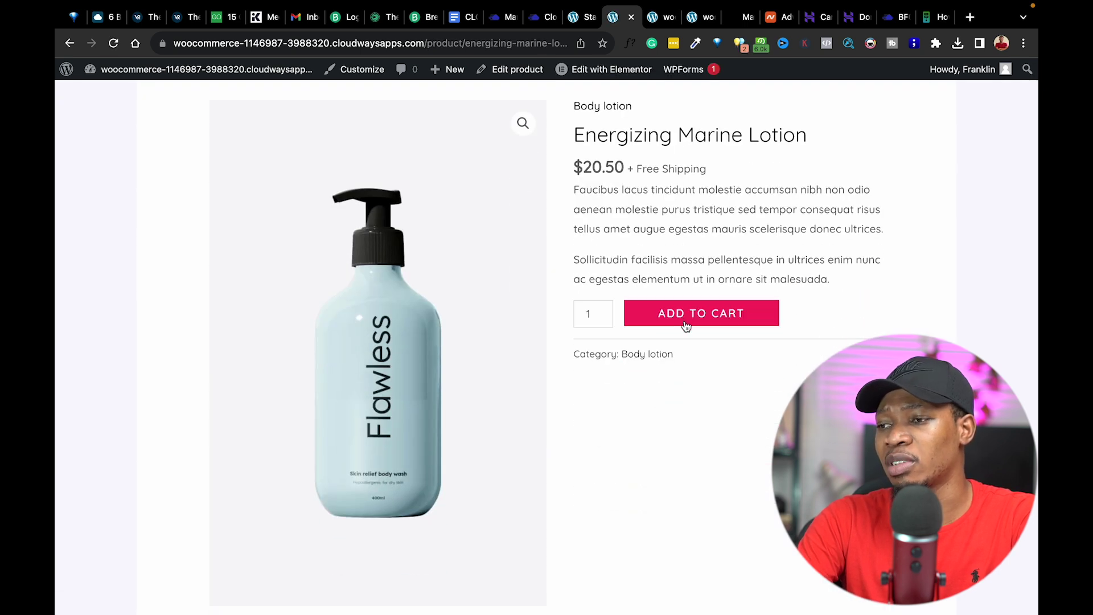
click(733, 318)
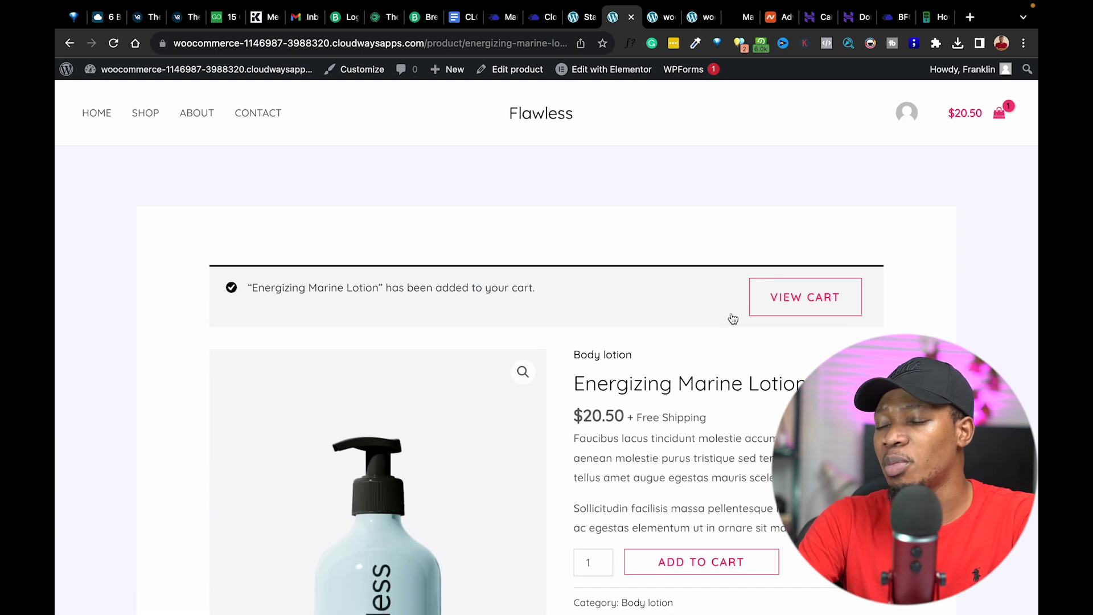
click(823, 293)
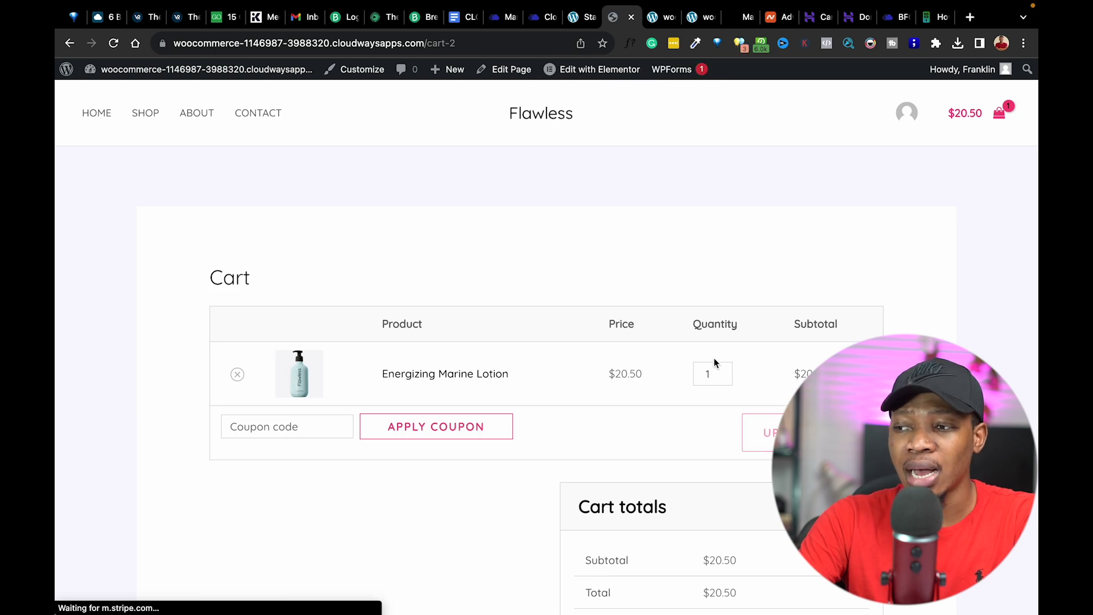
scroll(716, 362, down, 3)
click(726, 491)
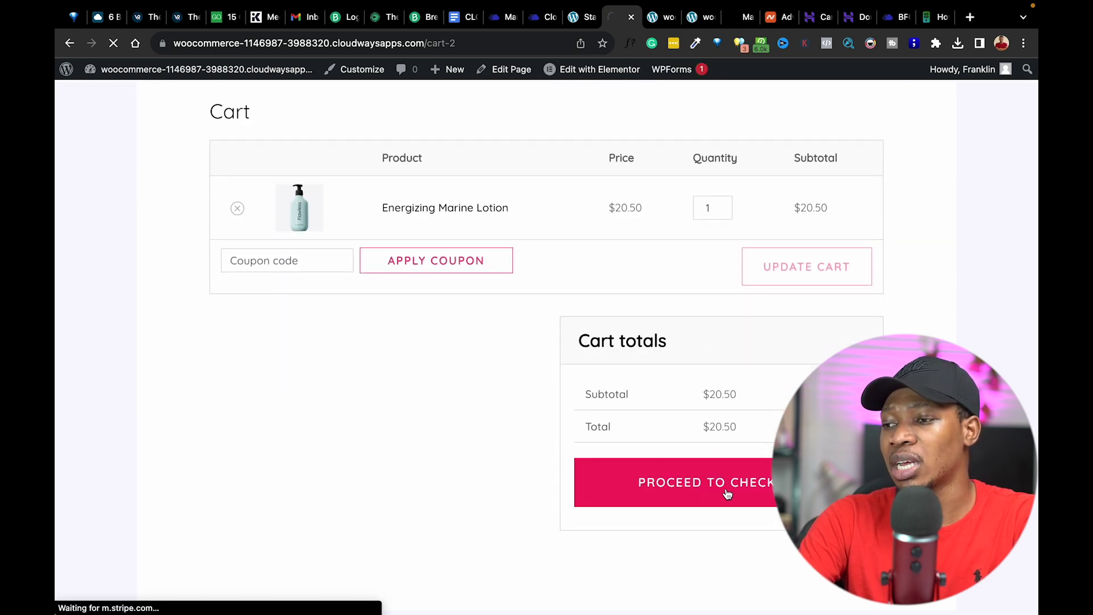